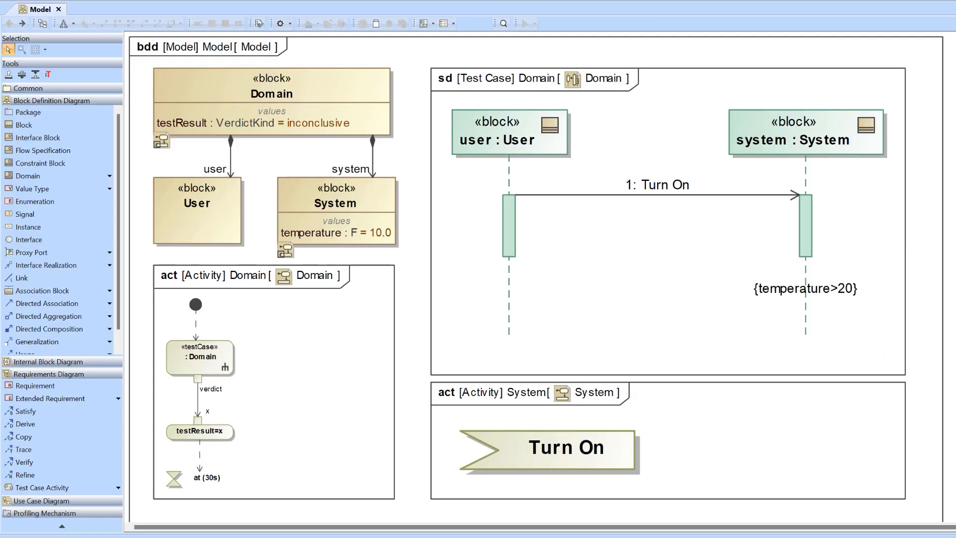
left_click(319, 83)
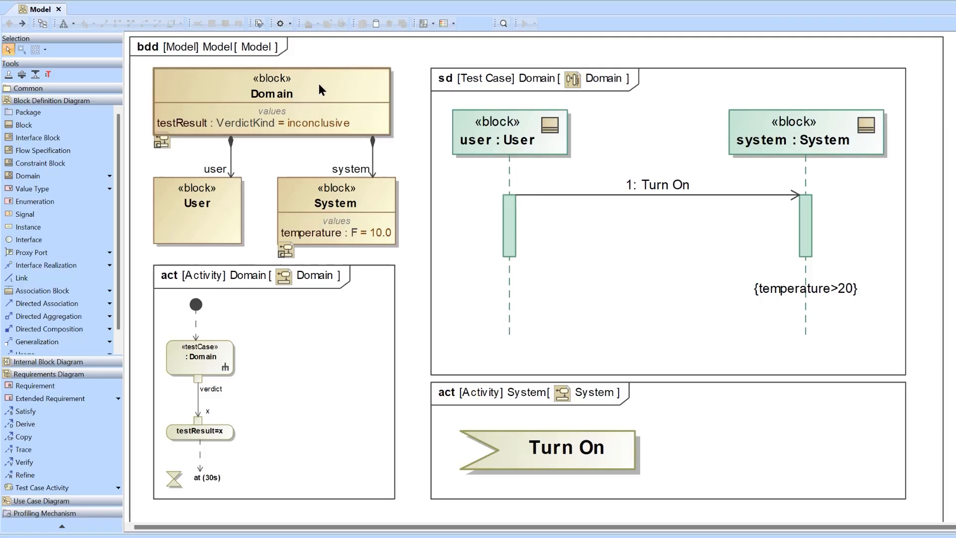
left_click(332, 57)
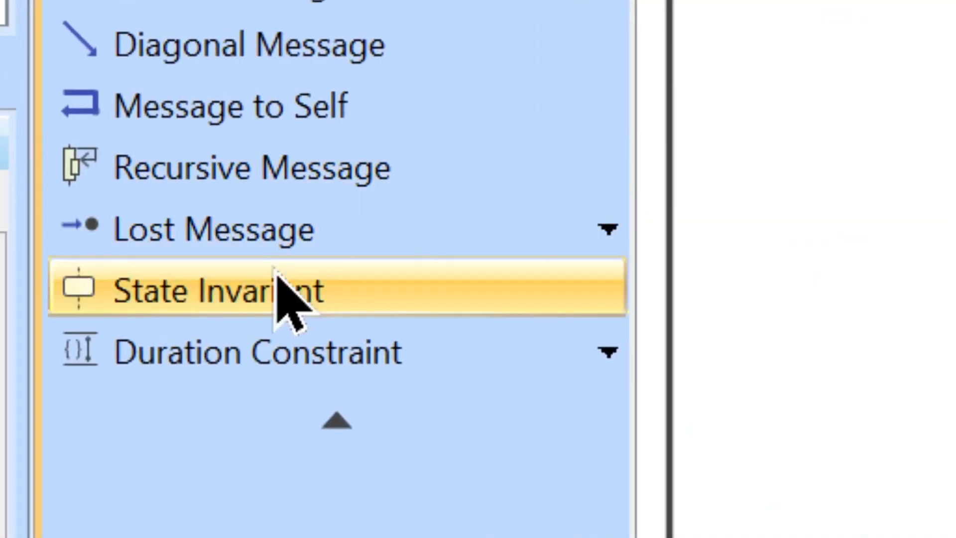
Step: Add a state invariant below {temperature>20} on the system lifeline without choosing a state, and open its constraint text for editing
left_click(404, 290)
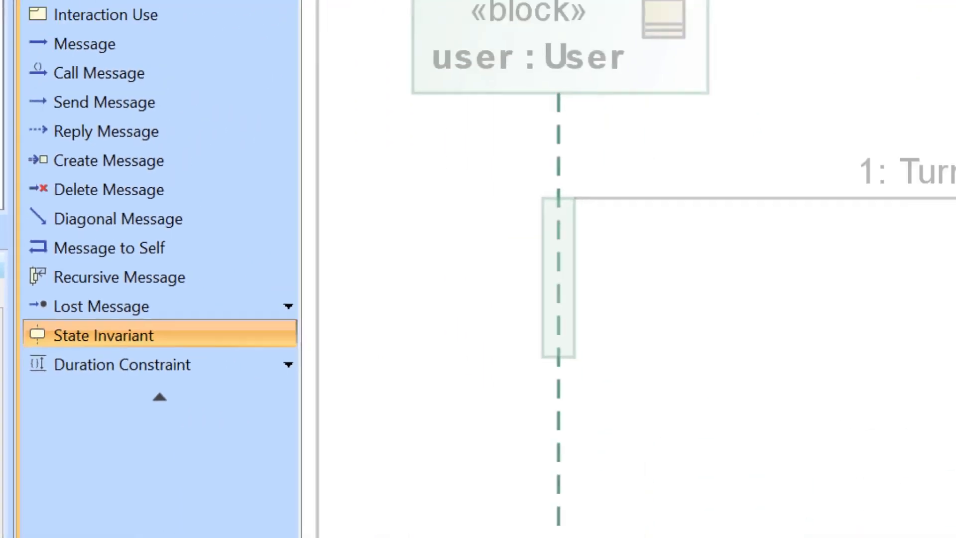
left_click(791, 466)
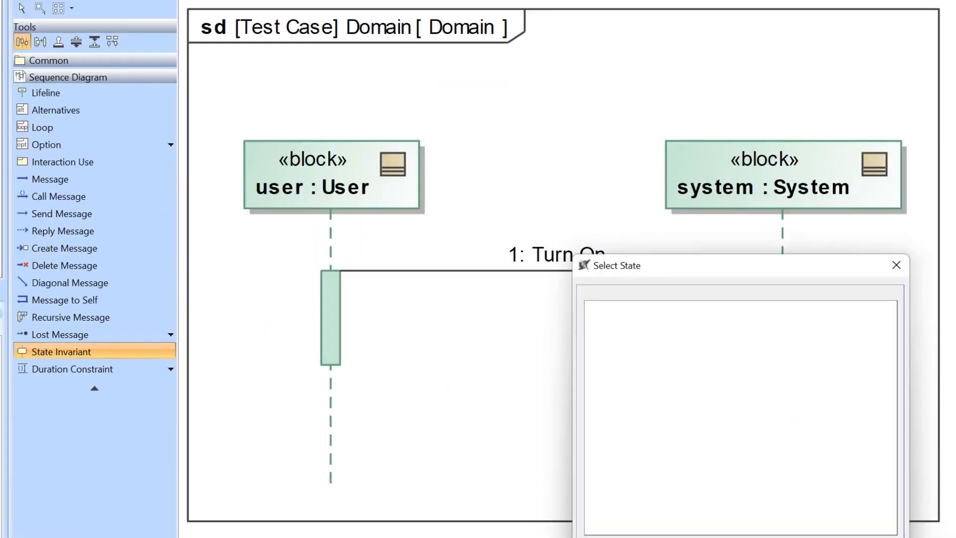
left_click_drag(749, 256, 875, 237)
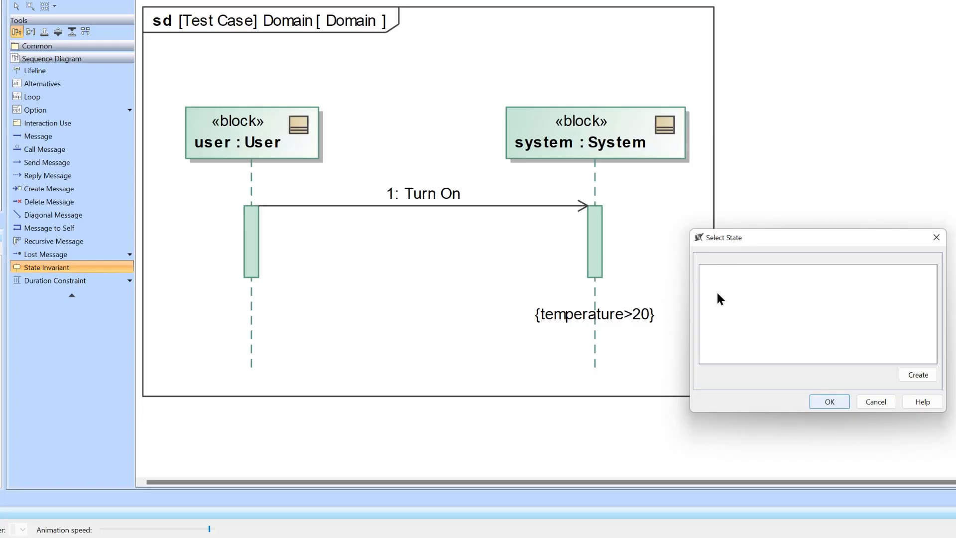
left_click(876, 405)
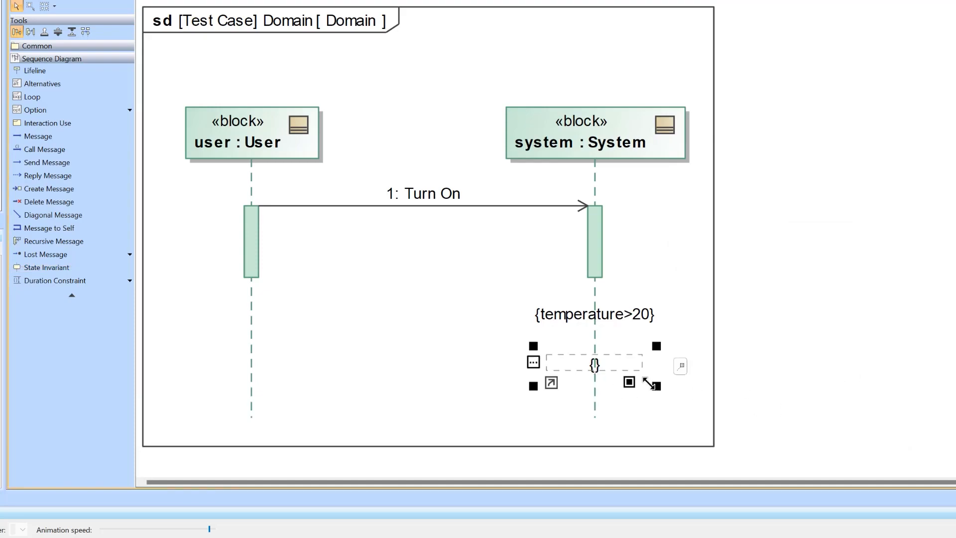
left_click(596, 369)
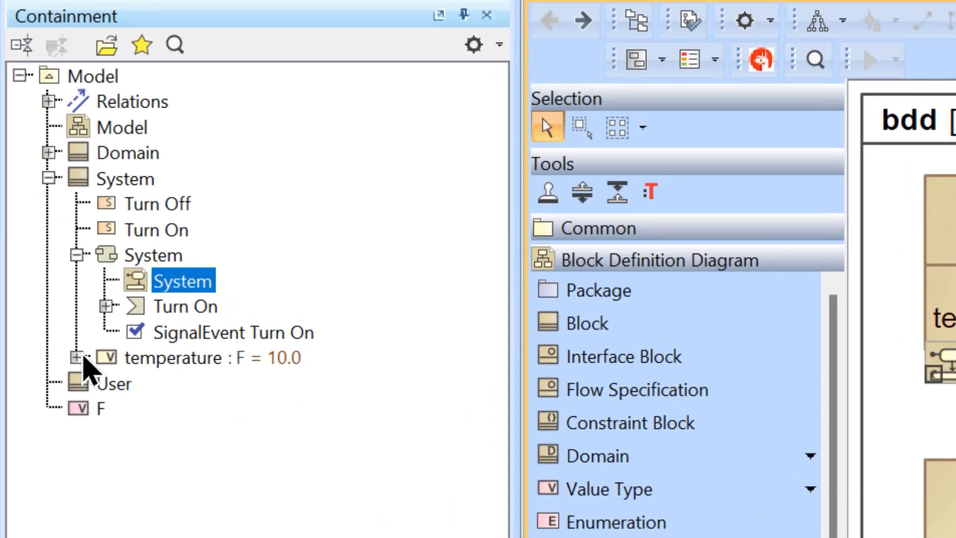
Step: Expand the Domain block in the containment tree, select its test case, and show applied stereotypes in the tree
left_click(48, 153)
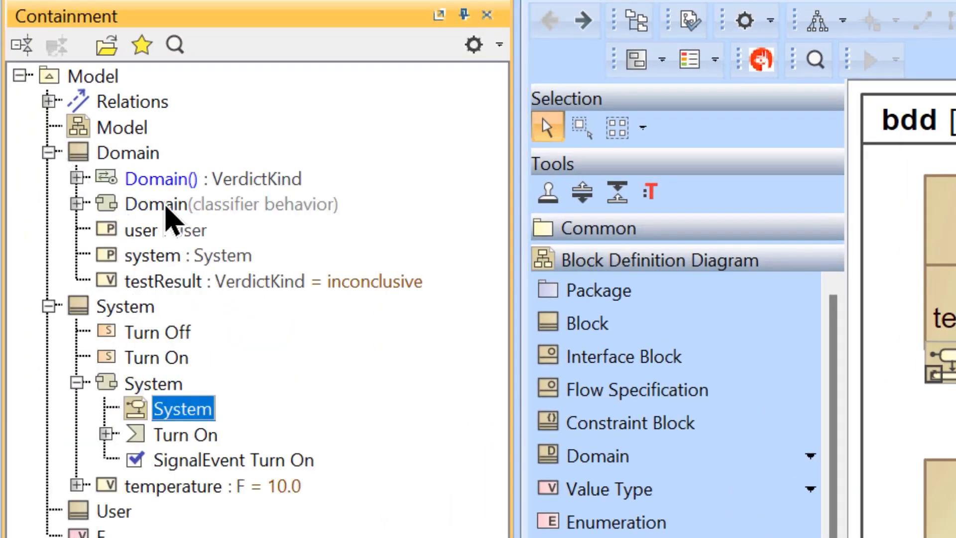
left_click(146, 182)
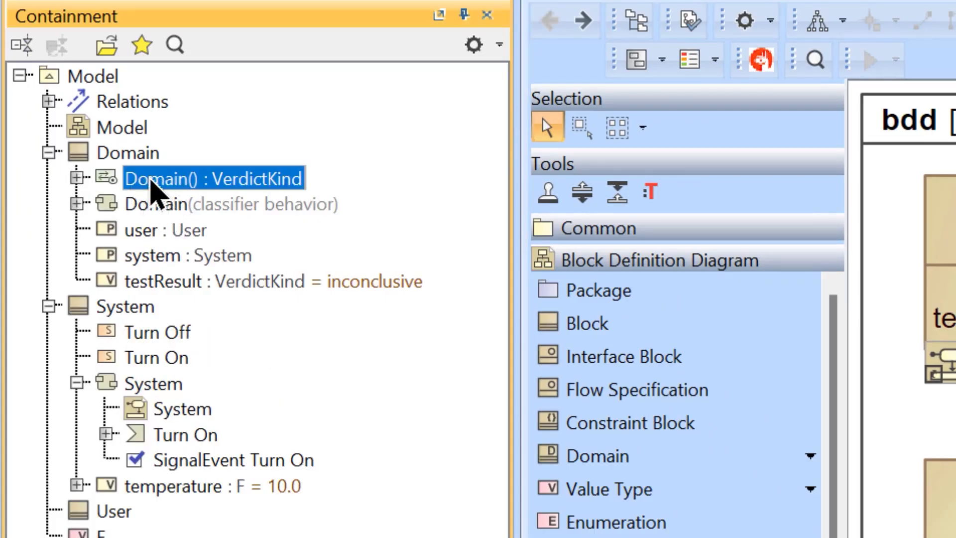
left_click(473, 46)
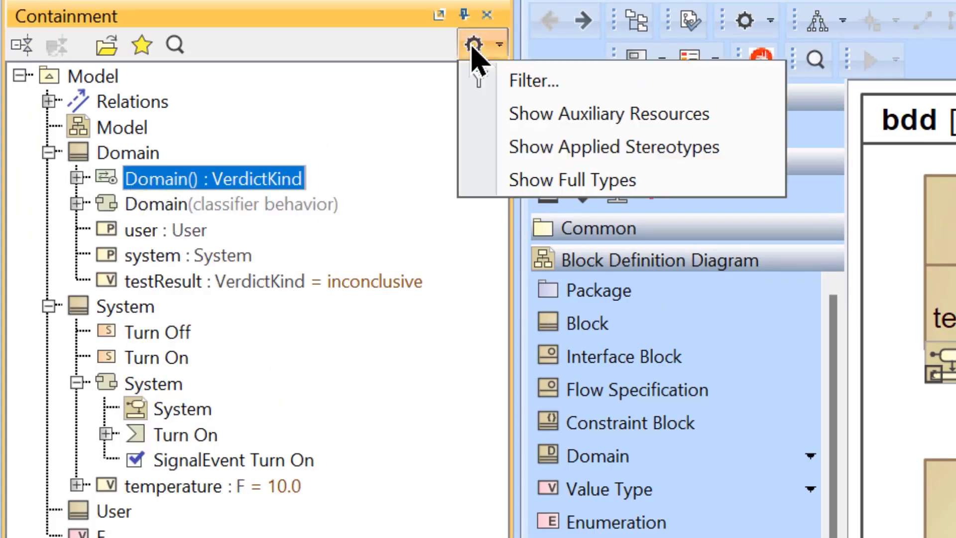
left_click(609, 147)
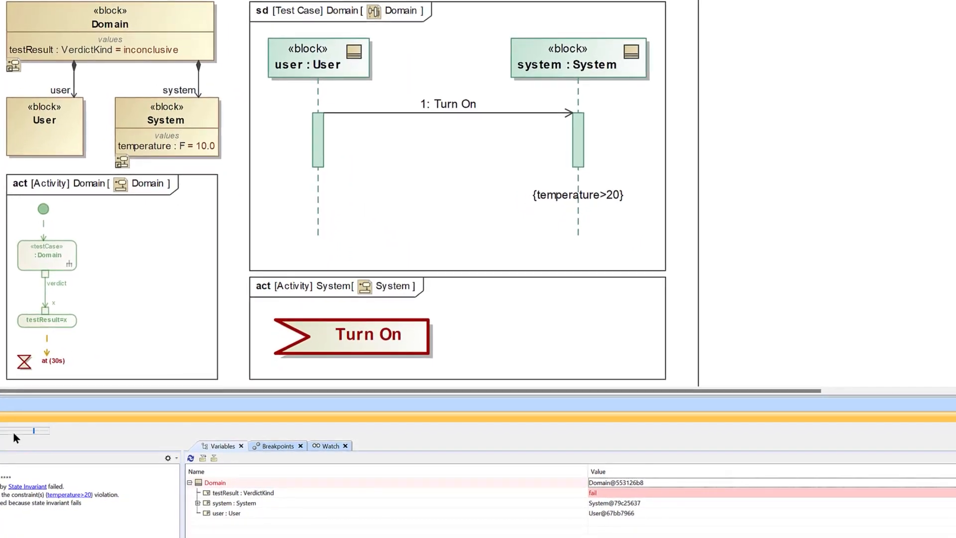
Step: Lower the simulation's animation speed and set the default value of the System block's temperature property to 30.0
left_click(13, 433)
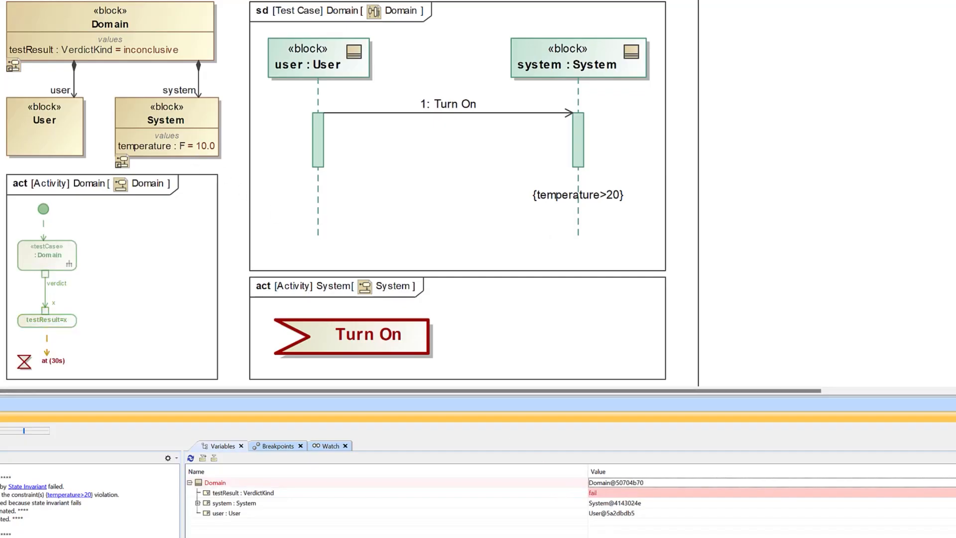
left_click(206, 148)
left_click(206, 147)
left_click(210, 146)
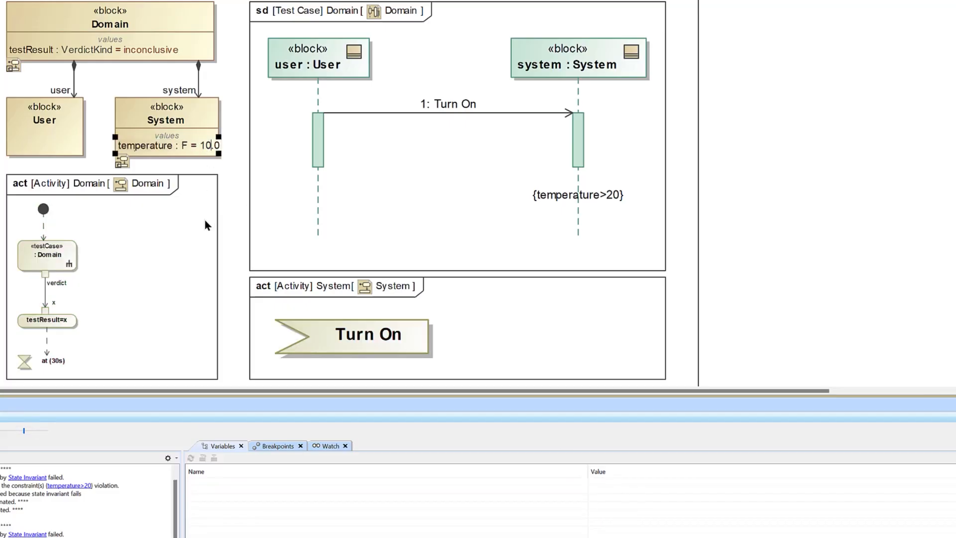
key("BackSpace")
key("BackSpace")
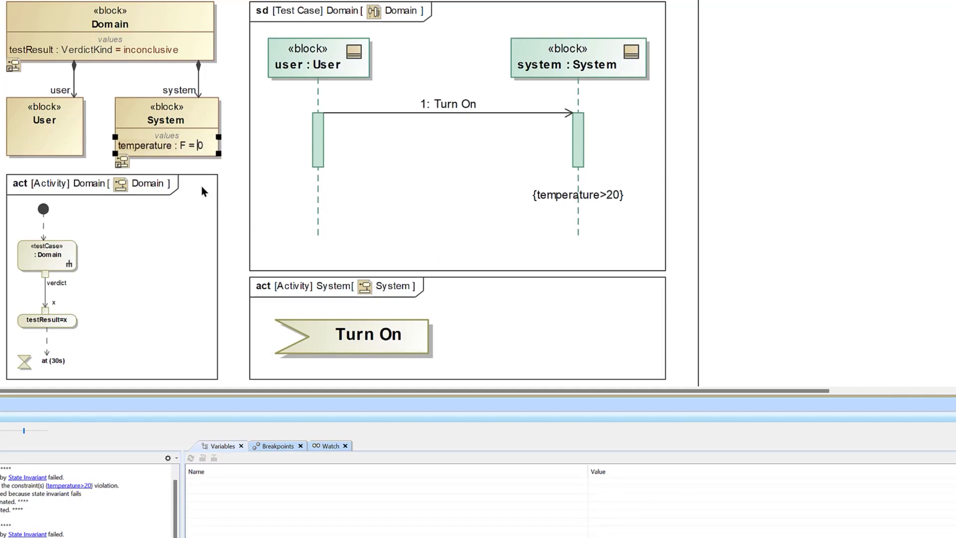
type("30")
key("Return")
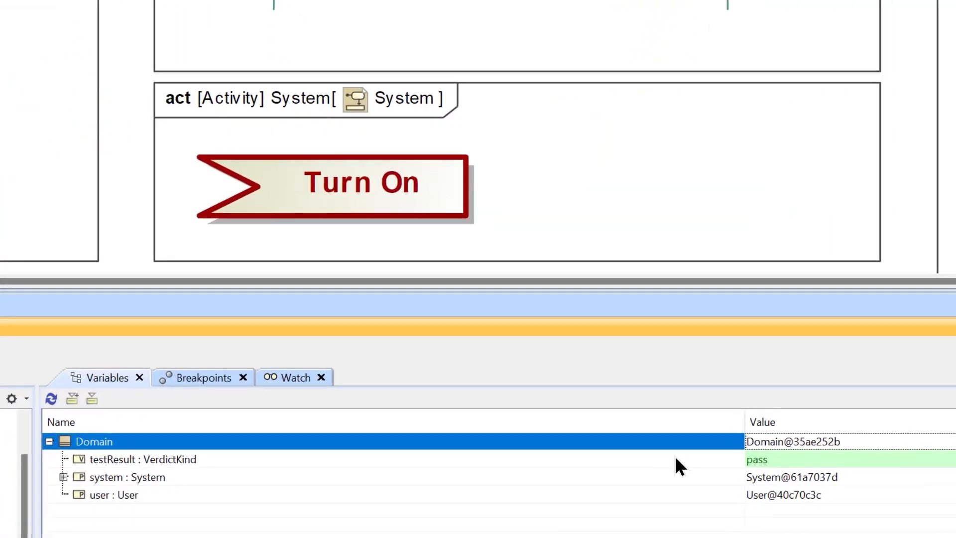
Step: Narrow the Name column of the simulation variables table
left_click_drag(744, 422, 317, 423)
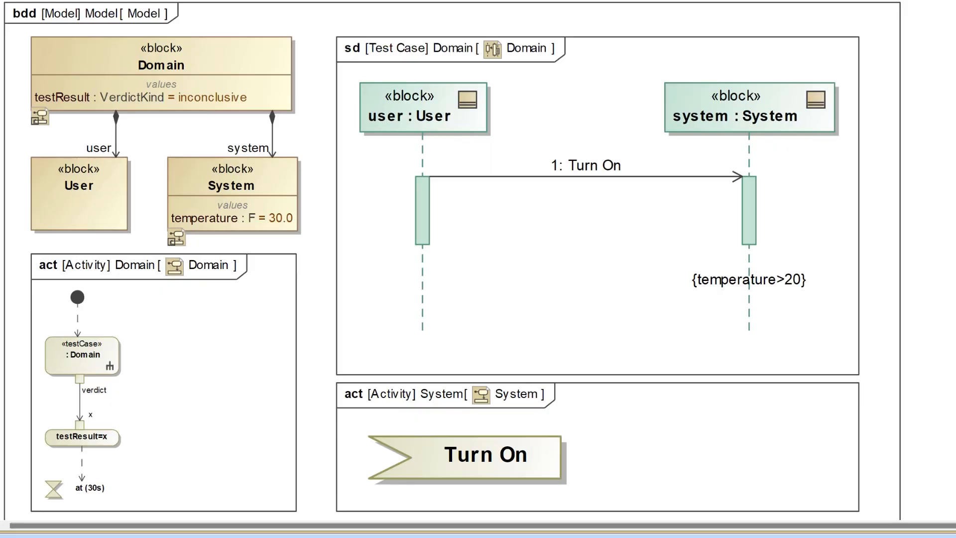
Step: Create a state machine diagram for the System block
left_click(264, 185)
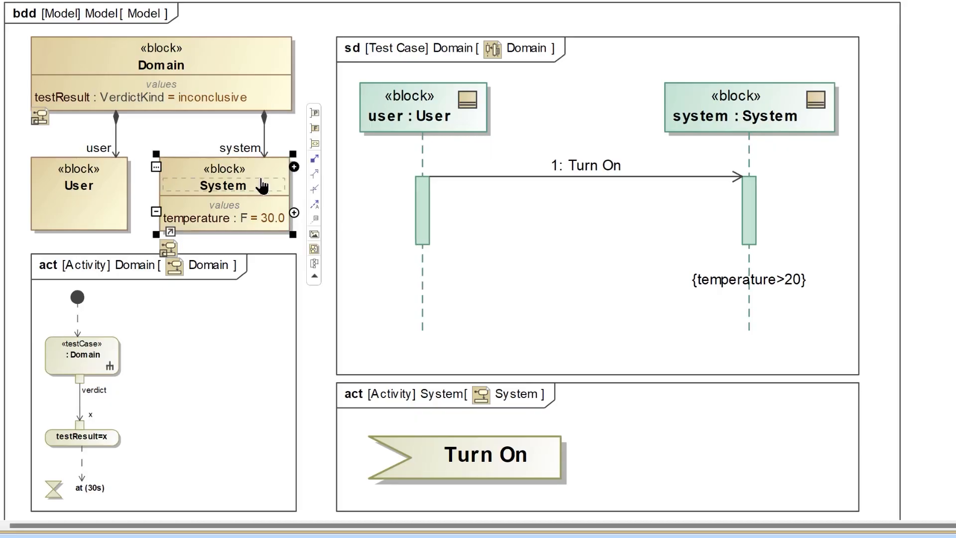
right_click(261, 178)
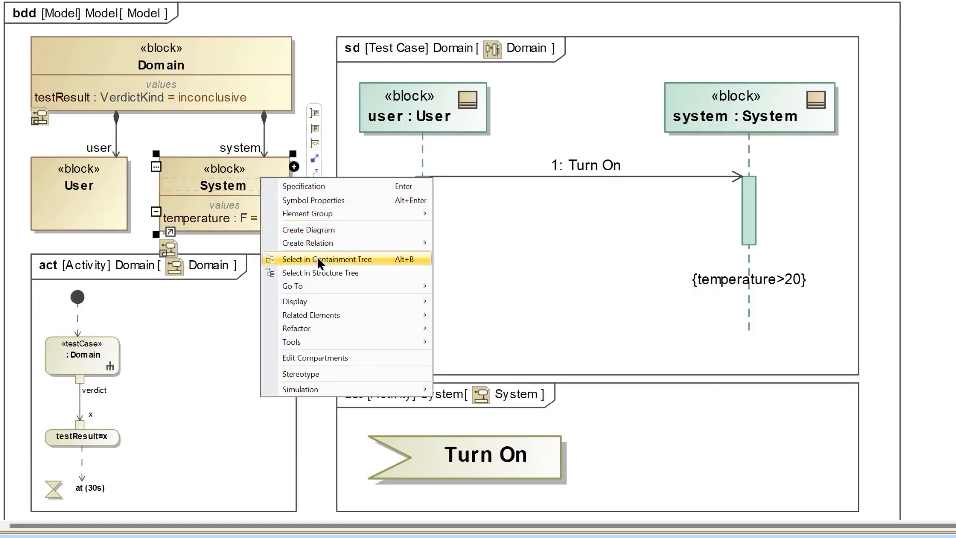
left_click(332, 232)
left_click(324, 330)
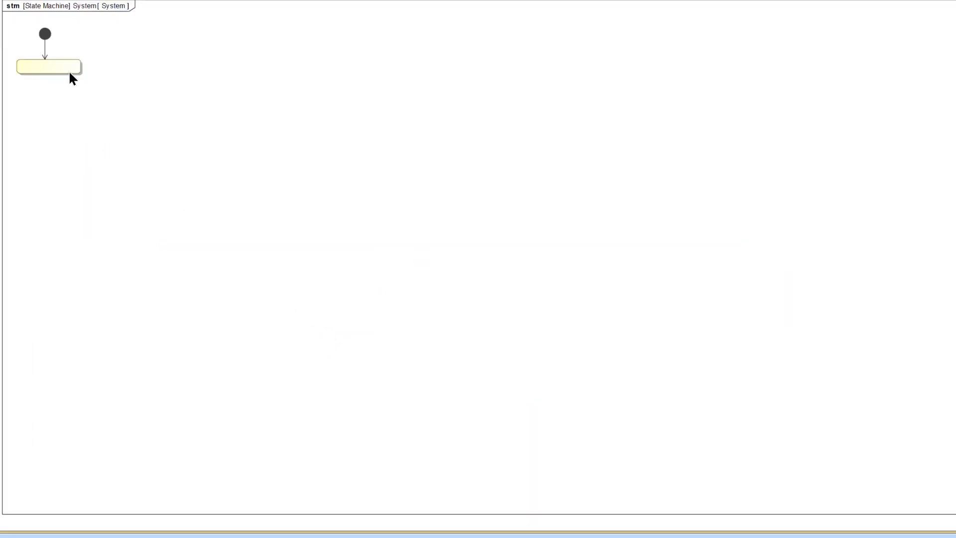
Step: Name the first state Off and add a transition from it to a new state named On below it
left_click(70, 73)
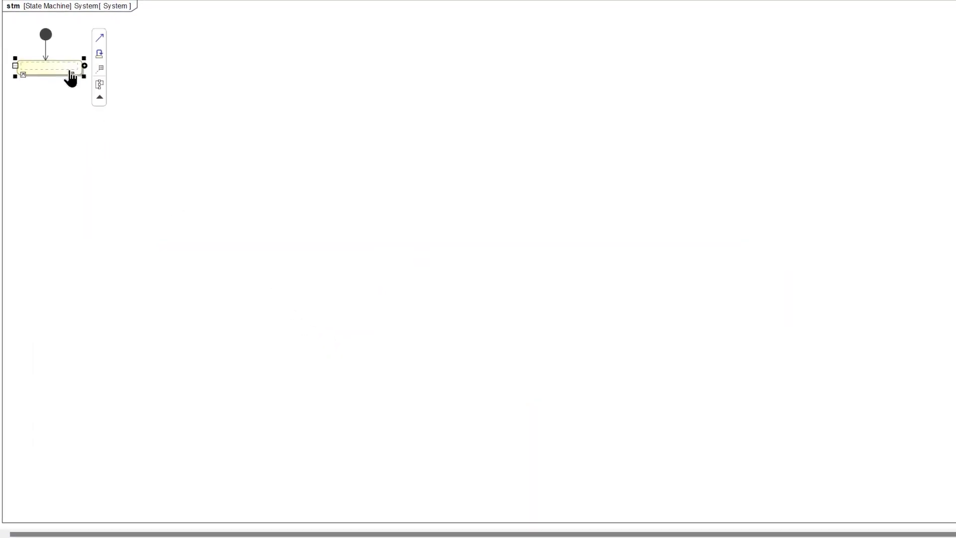
type("Off")
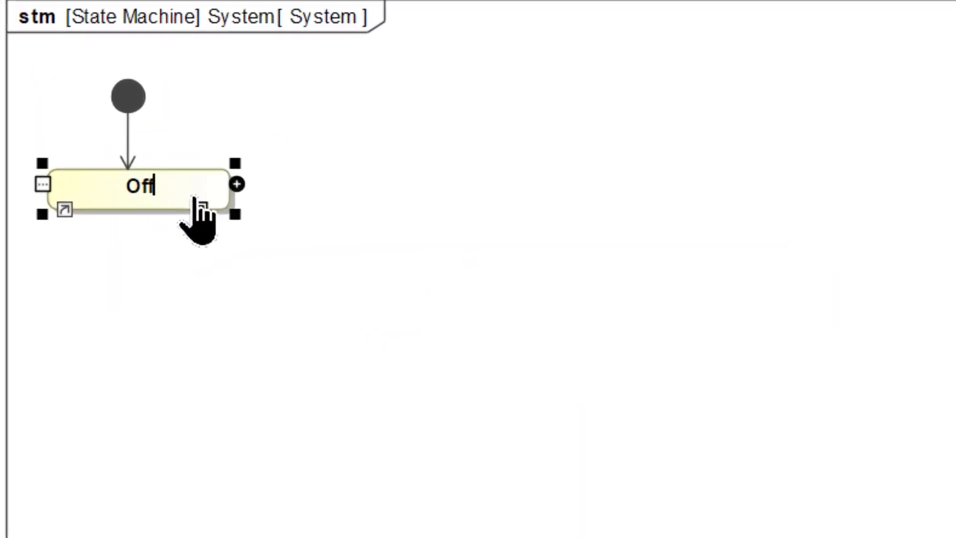
key("Return")
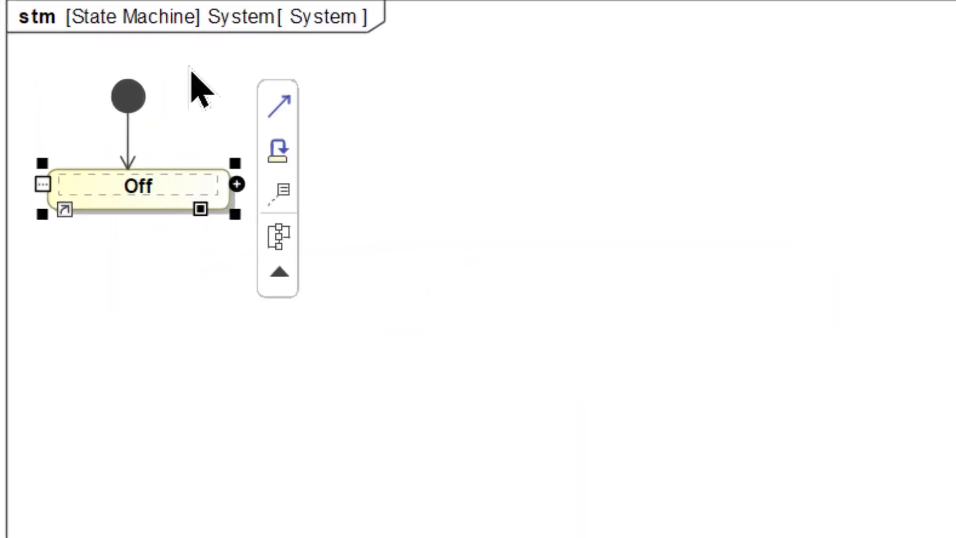
left_click(278, 102)
left_click(149, 344)
type("On")
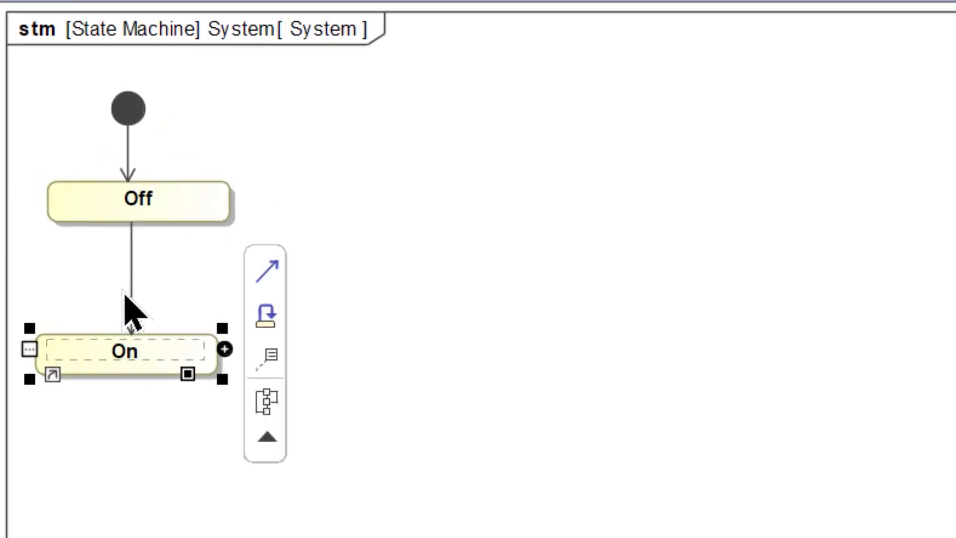
Step: Try labelling the transition from Off to On "after" and delete that transition
left_click(138, 295)
left_click(137, 295)
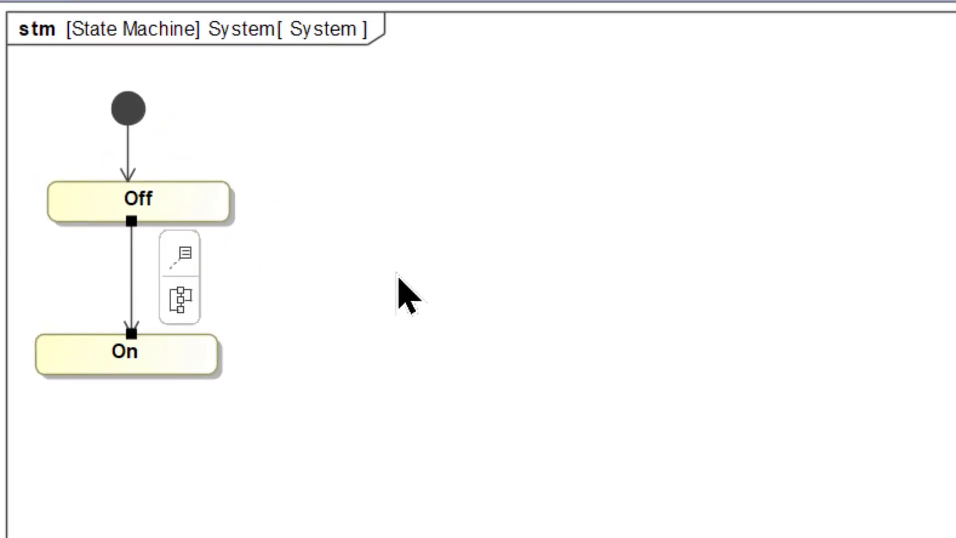
type("after")
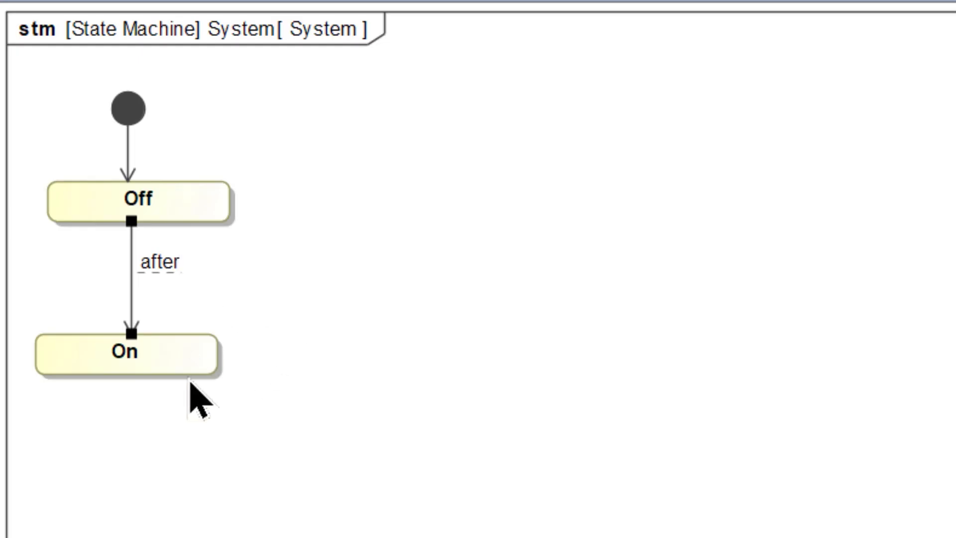
left_click(132, 274)
key("Delete")
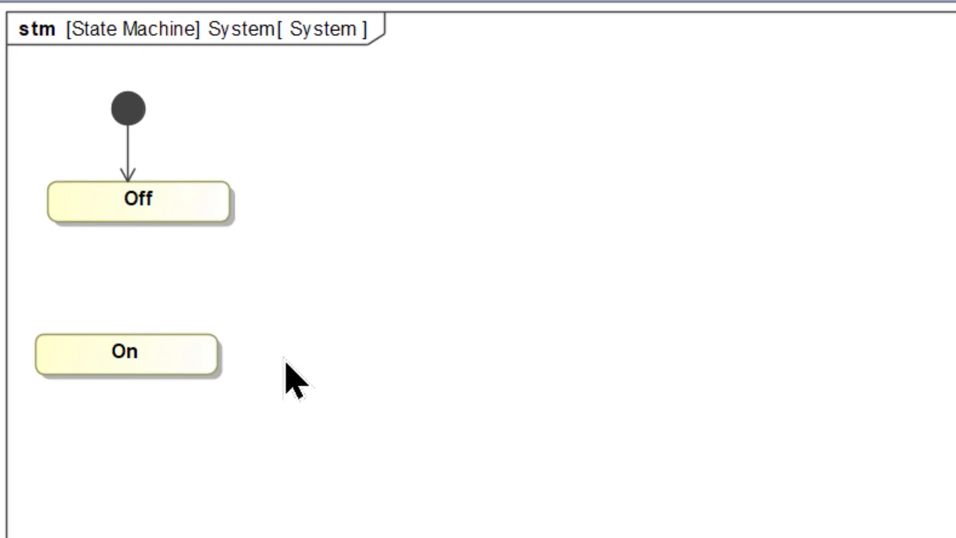
Step: Draw a transition from Off to On and assign the Turn On signal as its trigger
left_click(160, 212)
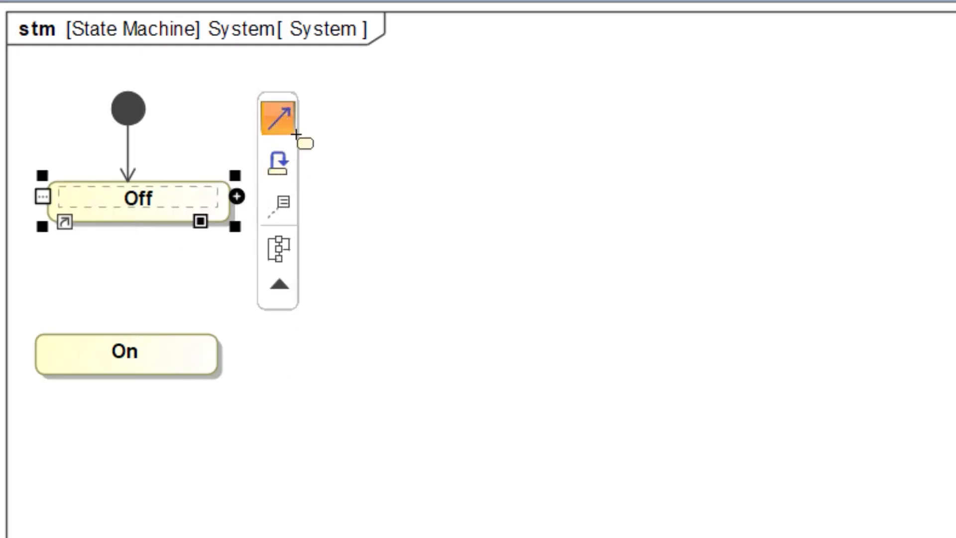
mouse_move(291, 129)
left_mouse_down()
mouse_move(128, 403)
mouse_move(123, 354)
left_mouse_up()
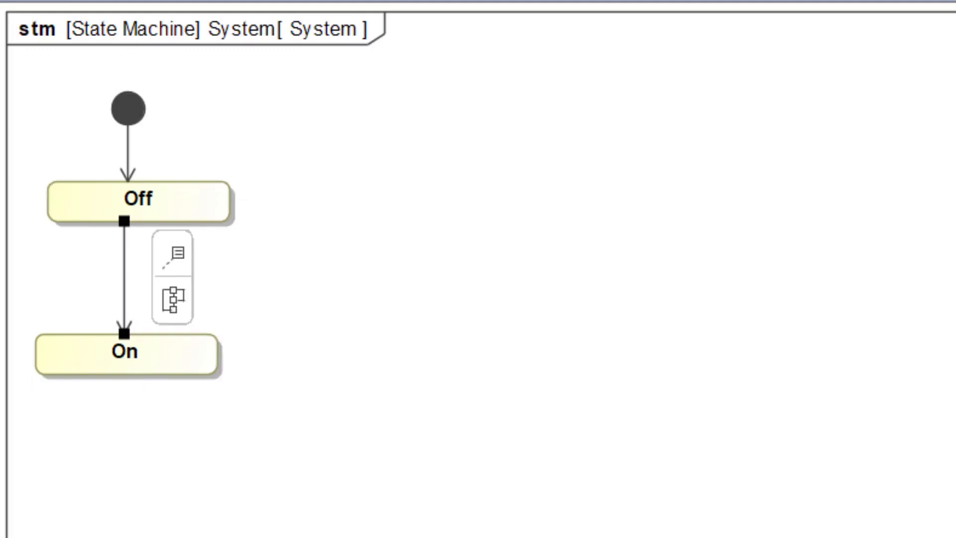
left_click_drag(0, 281, 128, 278)
Step: Draw a transition from On back to Off, routed beside the first one, and assign the Turn Off signal as its trigger
left_click(170, 371)
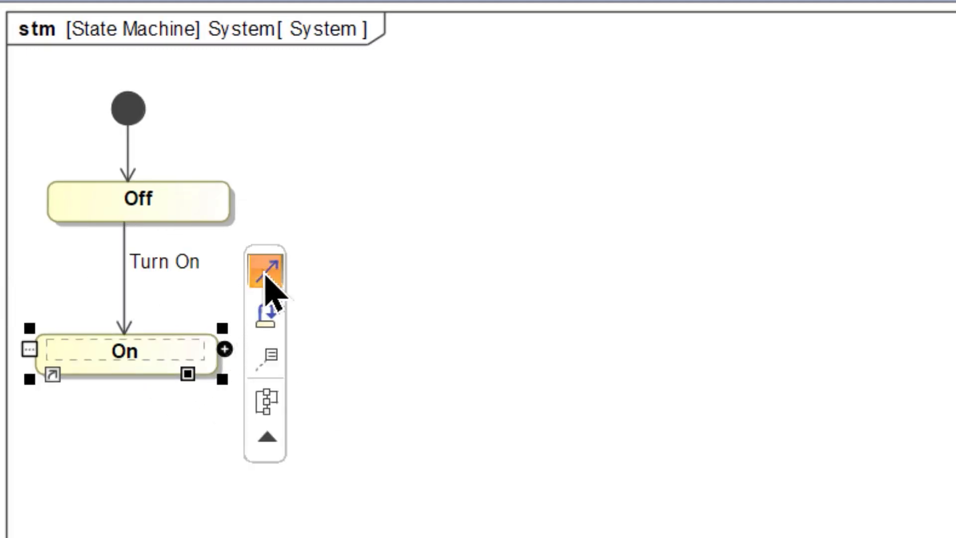
left_click_drag(268, 264, 209, 205)
left_click_drag(208, 299, 310, 294)
left_click_drag(0, 328, 321, 320)
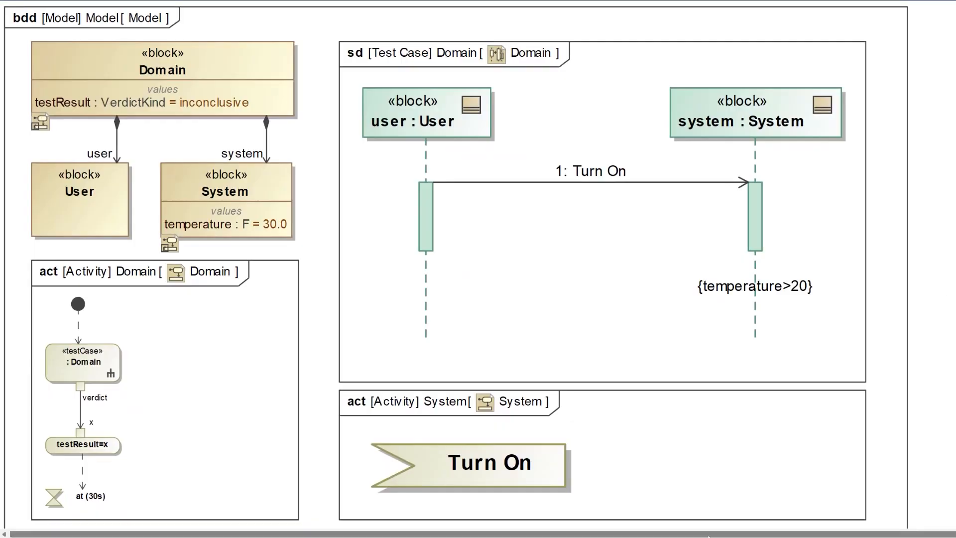
Step: Open the Domain test case's sequence diagram and add a state invariant for the On state below {temperature>20} on the system lifeline
double_click(684, 329)
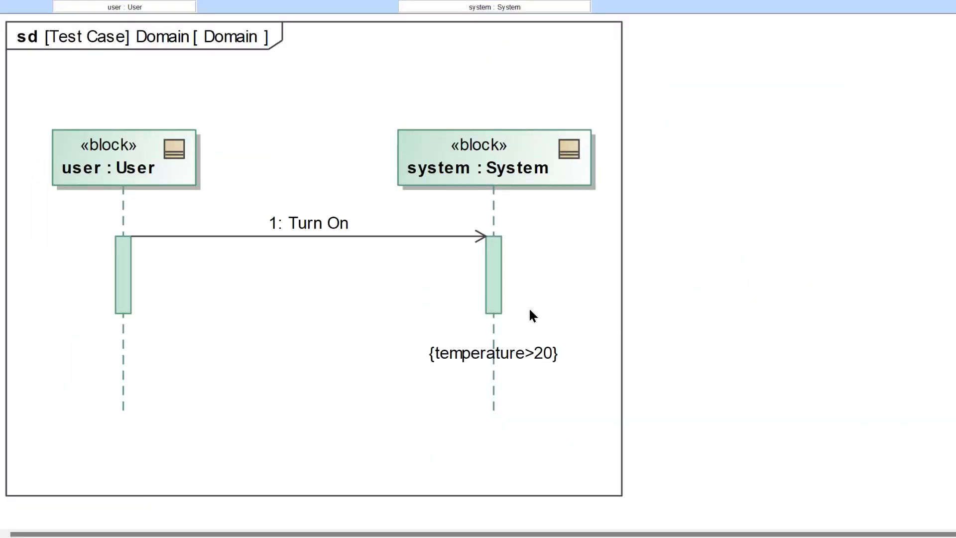
scroll(532, 315, "down", 2)
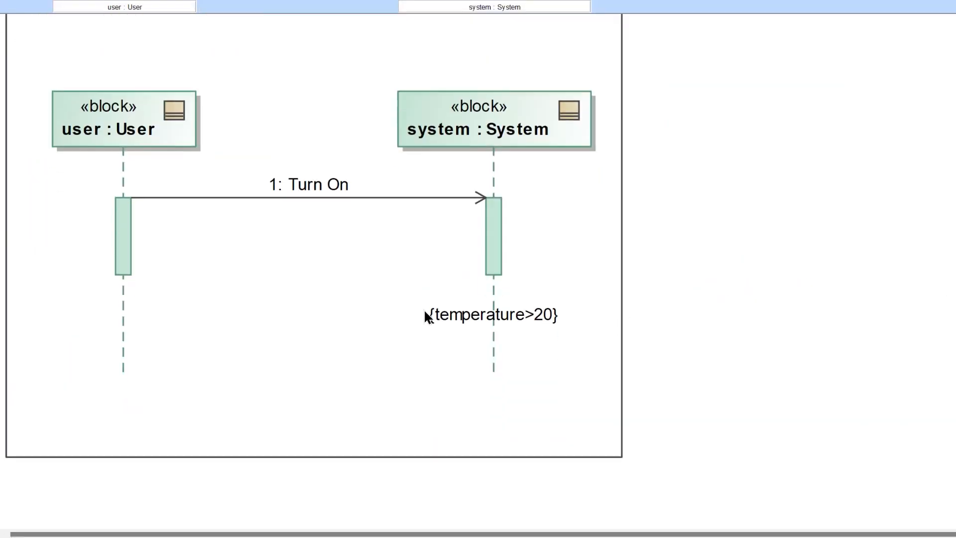
left_click(498, 365)
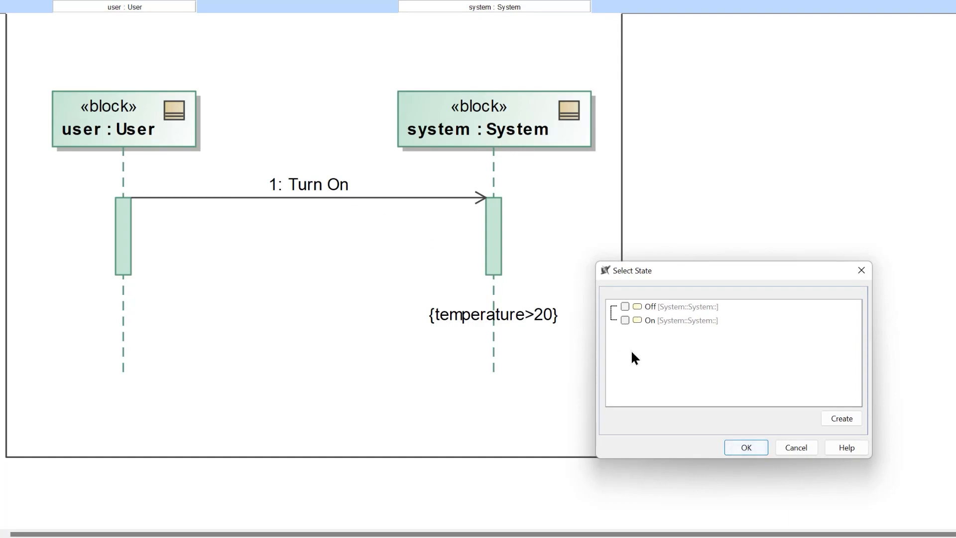
left_click(625, 320)
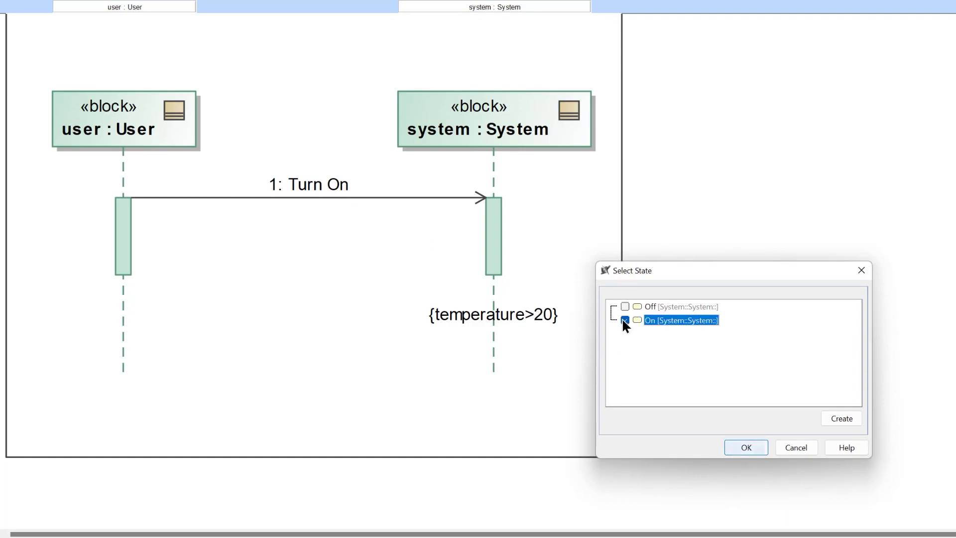
left_click(755, 449)
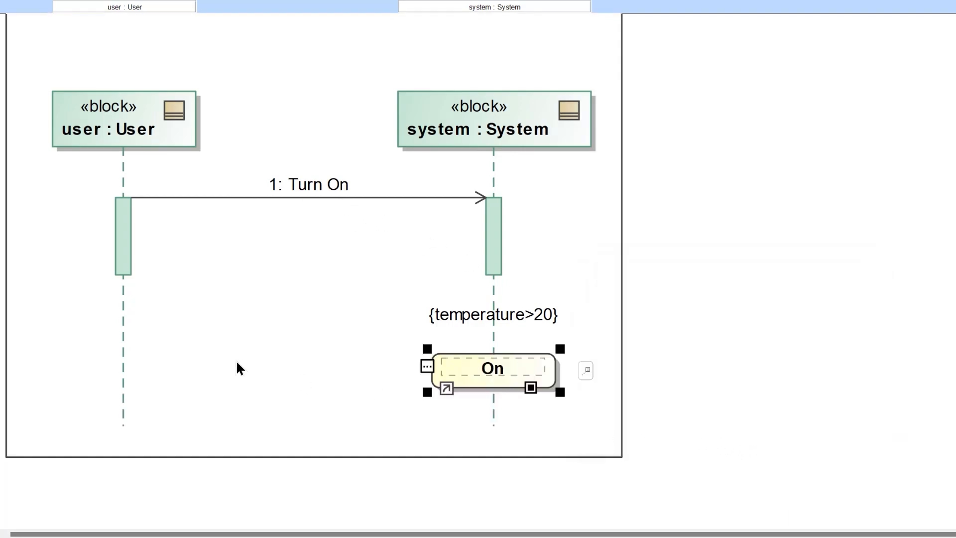
left_click(235, 362)
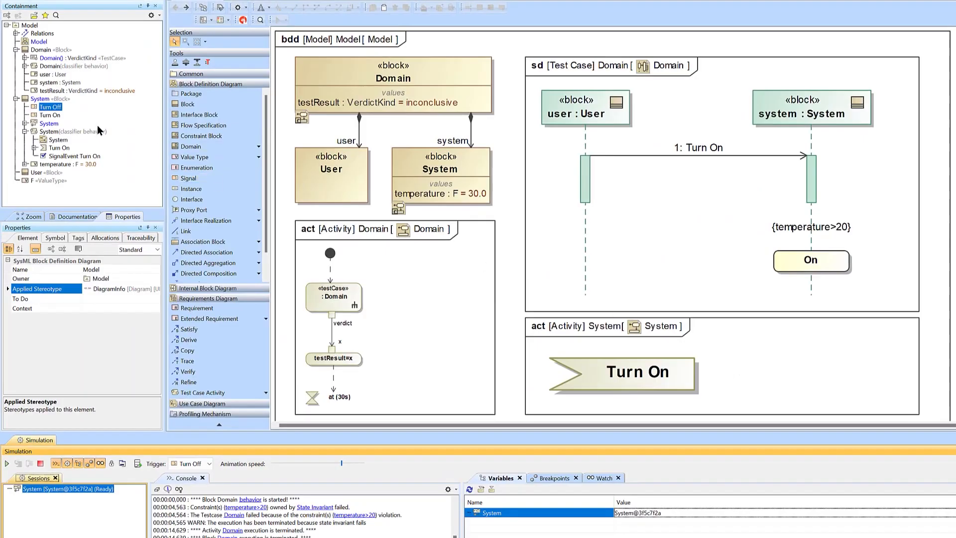
Step: Delete the System block's classifier behavior activity and set the System state machine as the block's classifier behavior
right_click(54, 134)
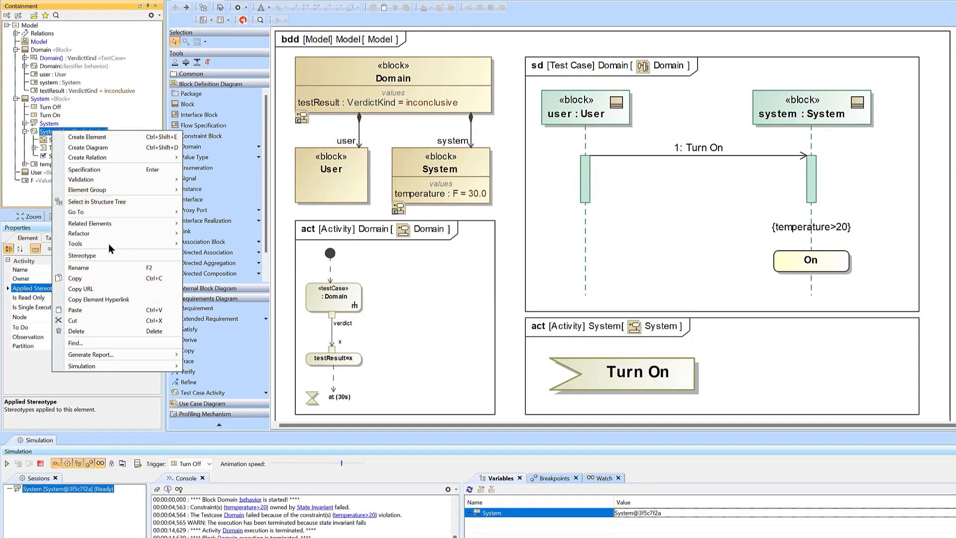
left_click(91, 333)
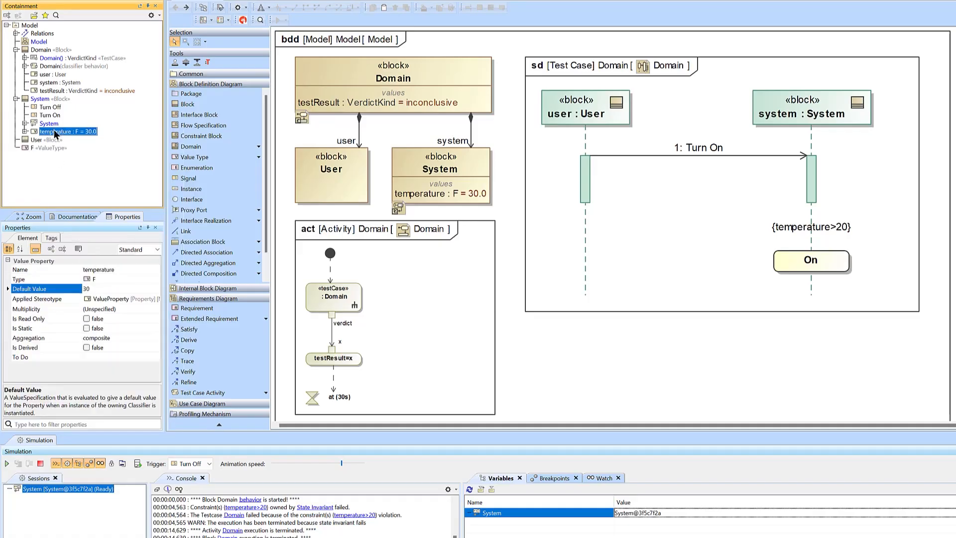
double_click(44, 100)
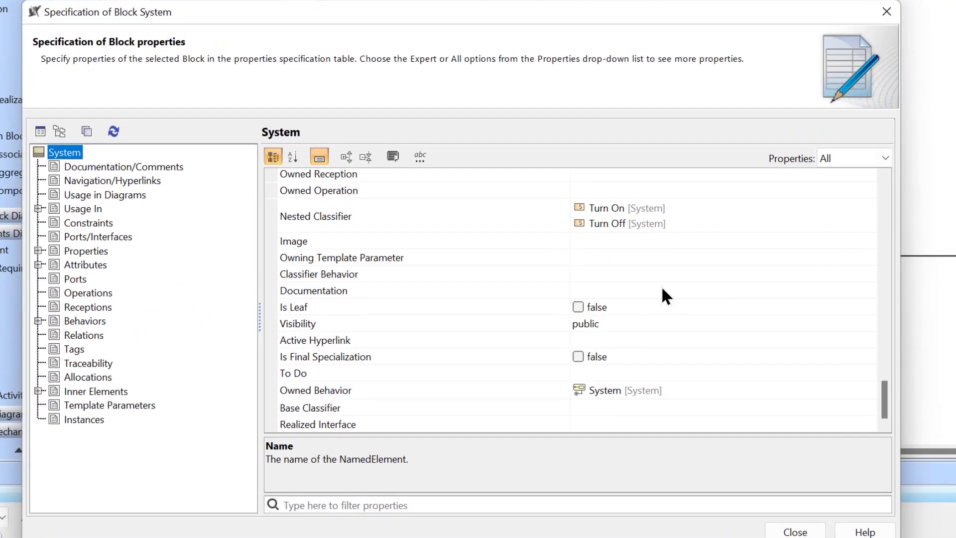
left_click(662, 274)
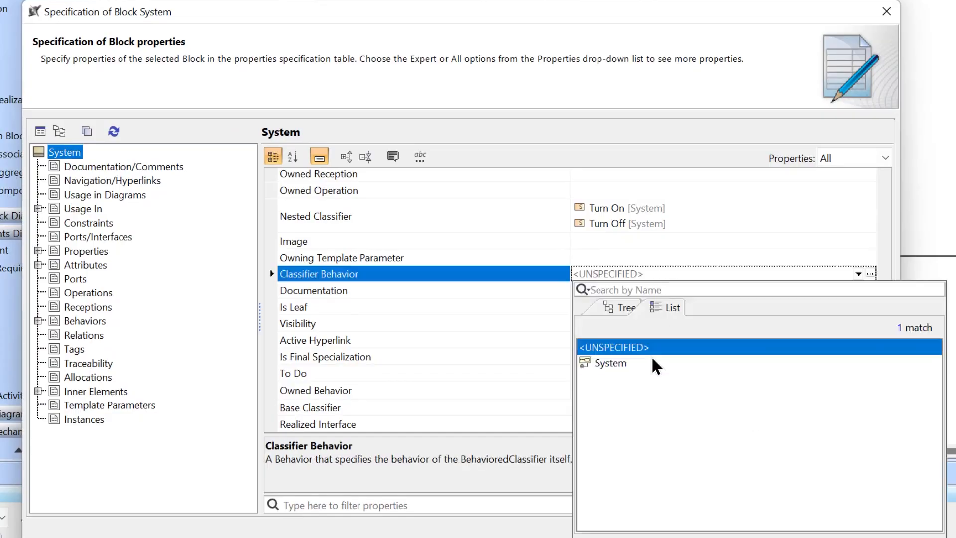
left_click(651, 359)
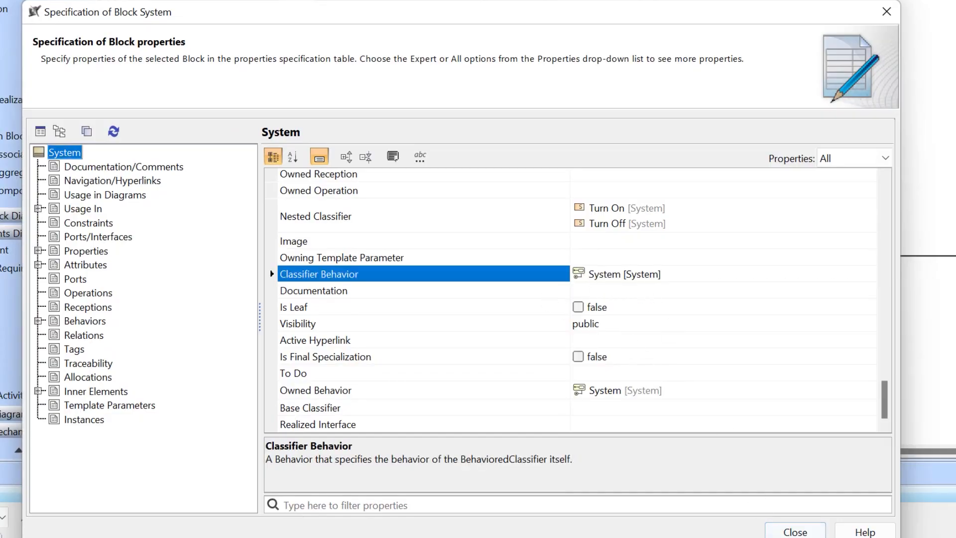
left_click(785, 530)
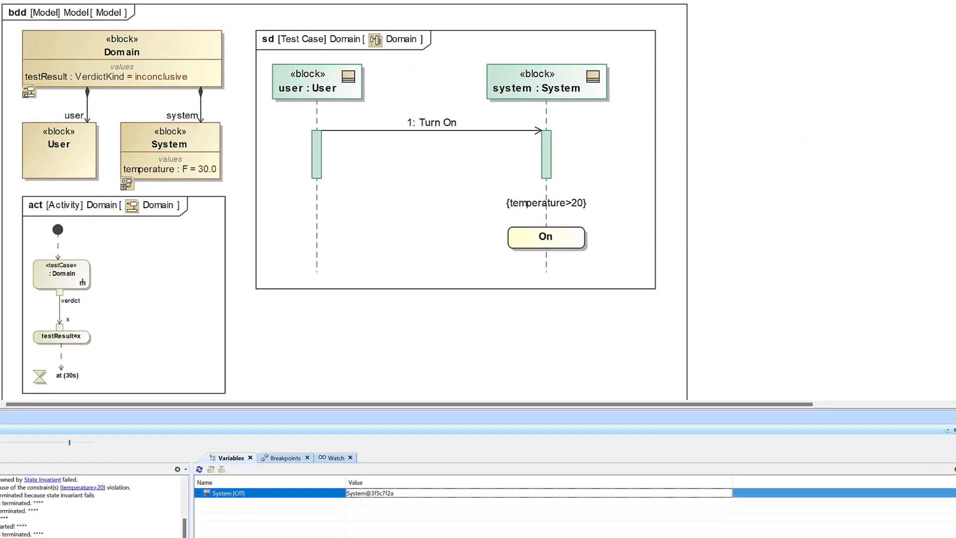
Step: Place the System state machine diagram on the block definition diagram, beside the Domain test case's sequence diagram
left_click_drag(1, 149, 358, 306)
left_click(420, 304)
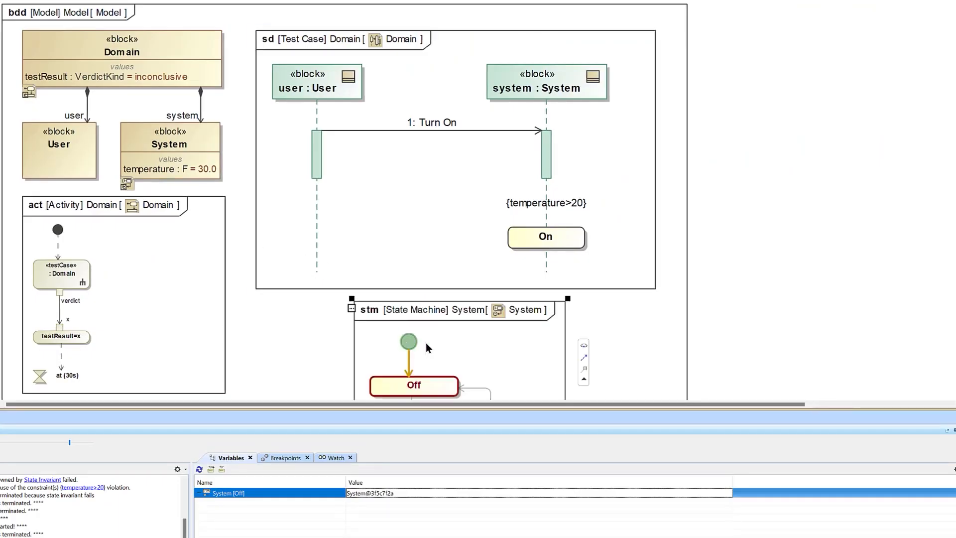
left_click_drag(426, 347, 812, 123)
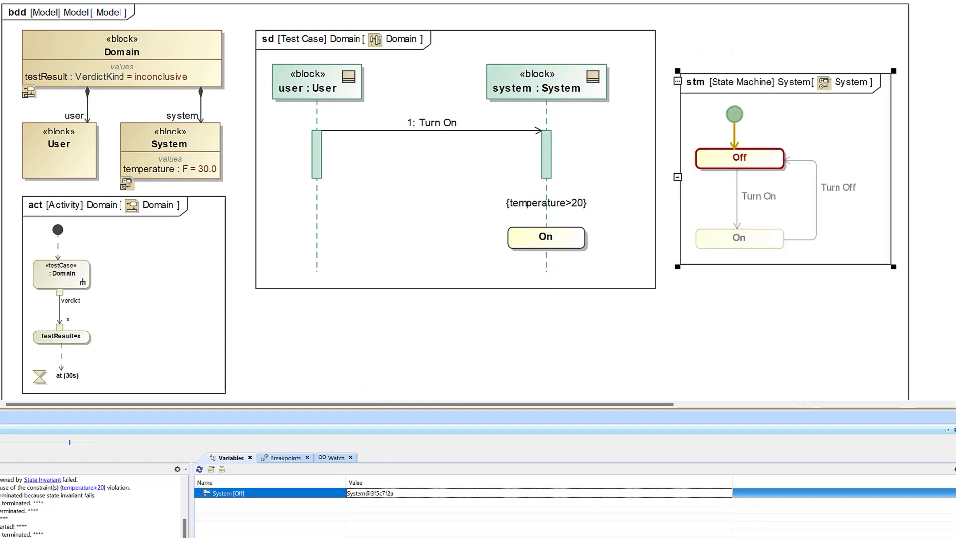
Step: Run the simulation of the Domain block
left_click(244, 66)
right_click(193, 45)
mouse_move(286, 200)
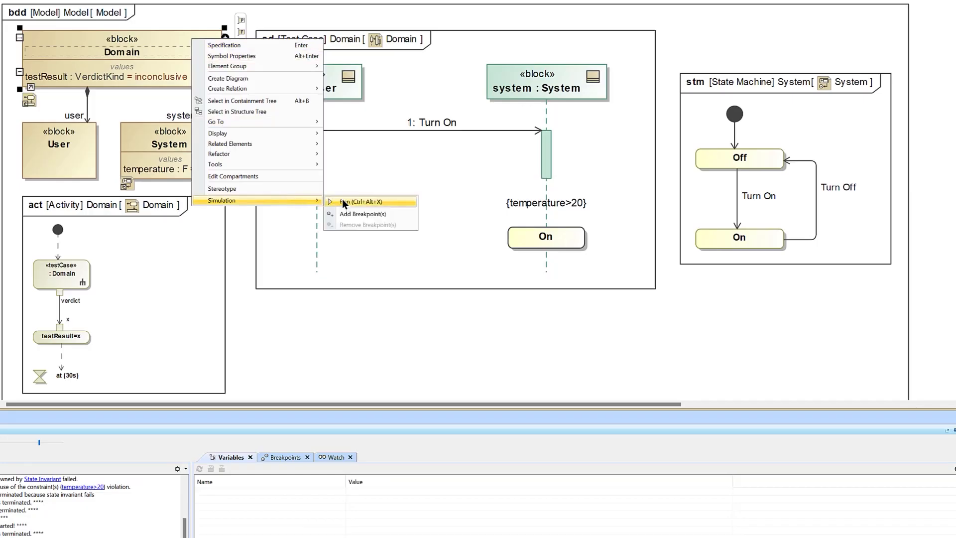
left_click(359, 202)
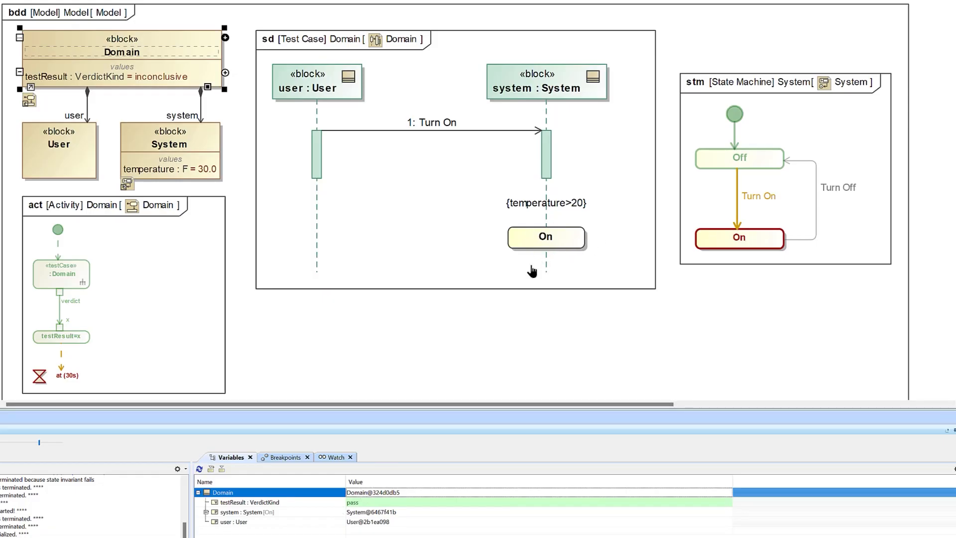
Step: Change the invariant of the On state invariant on the system lifeline to the Off state
double_click(548, 261)
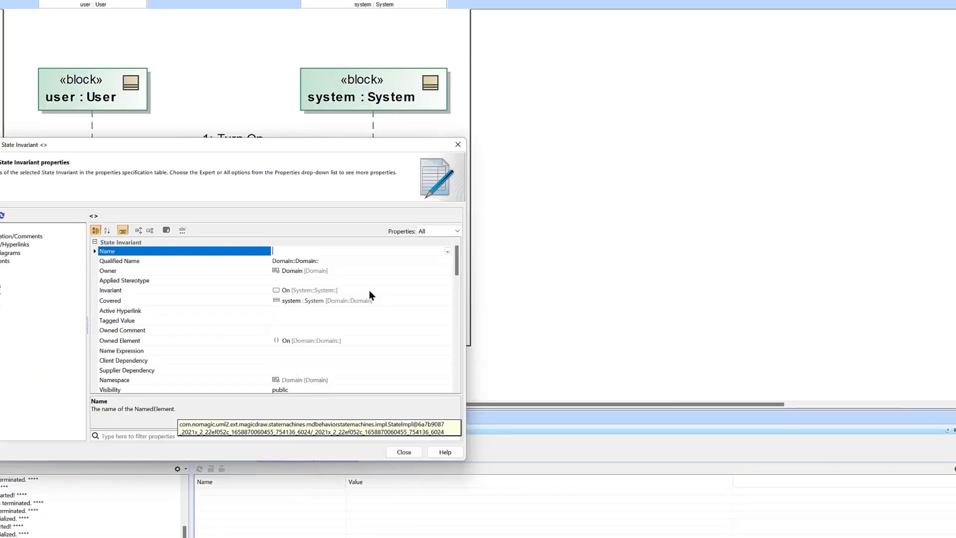
left_click(369, 290)
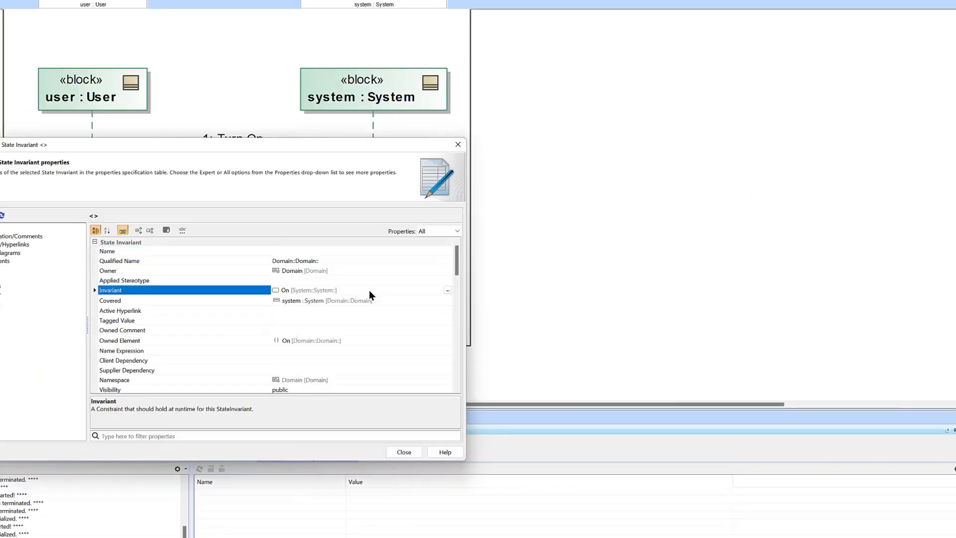
left_click(447, 291)
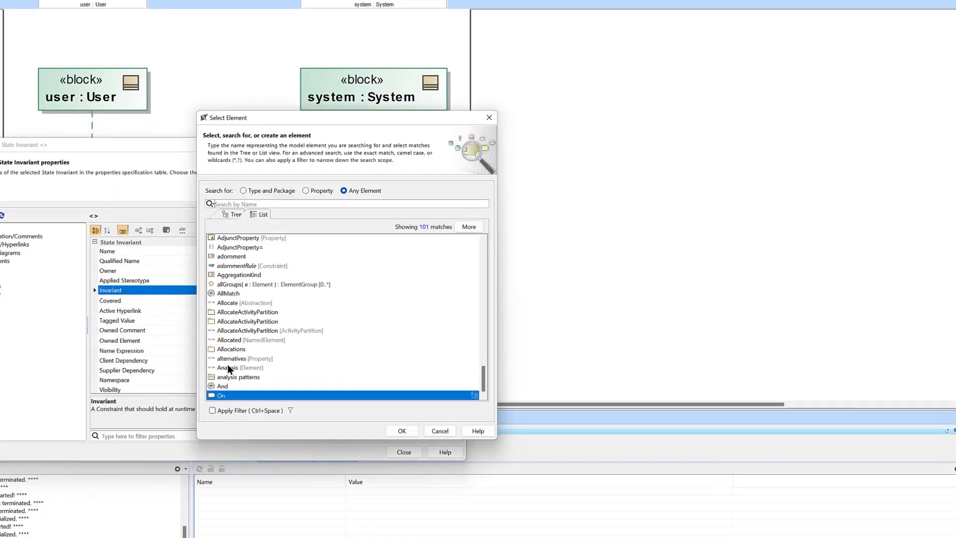
scroll(264, 384, "up", 15)
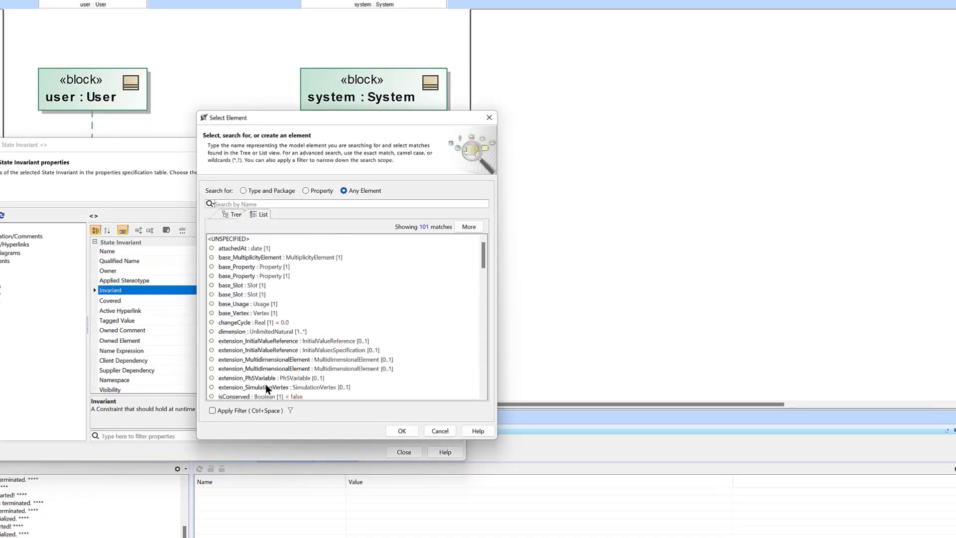
left_click(254, 203)
type("off")
left_click(217, 247)
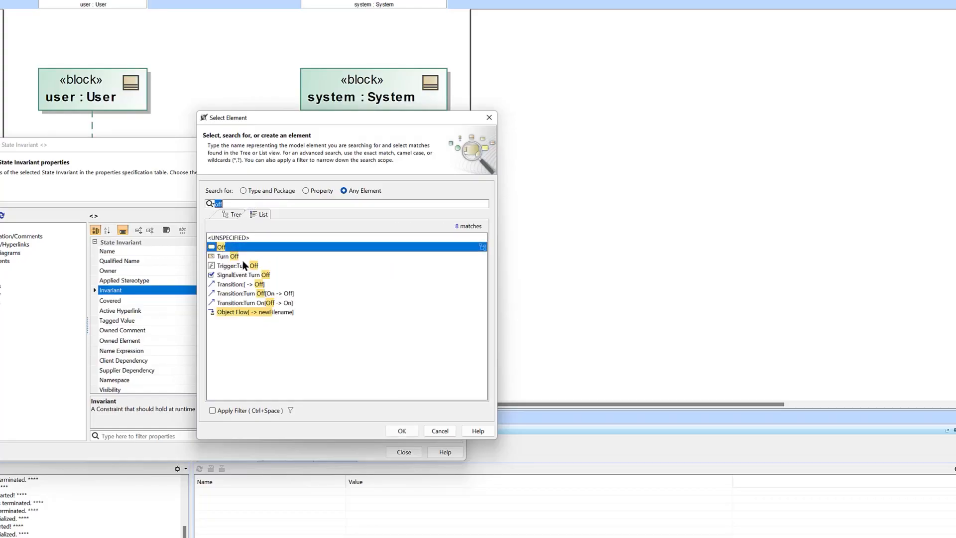
left_click(401, 431)
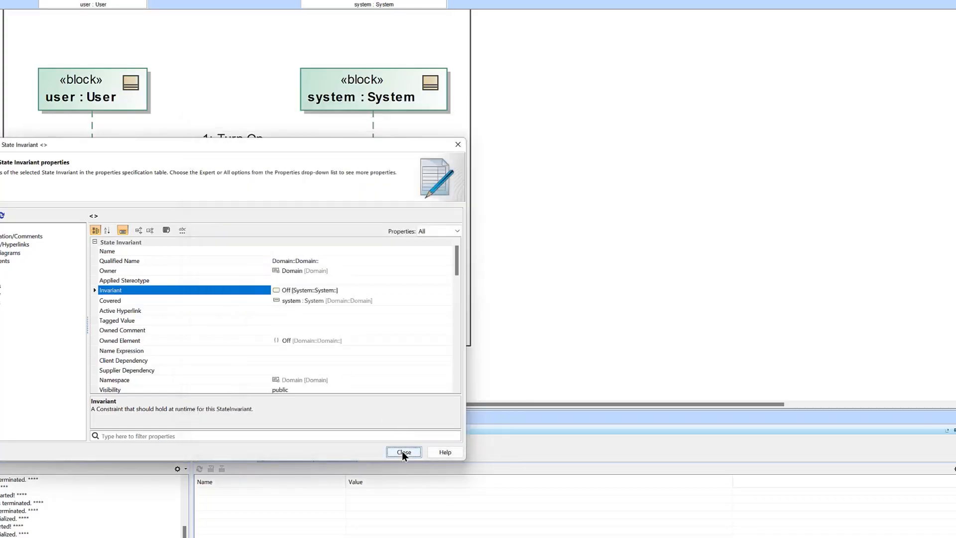
left_click(402, 451)
left_click(528, 318)
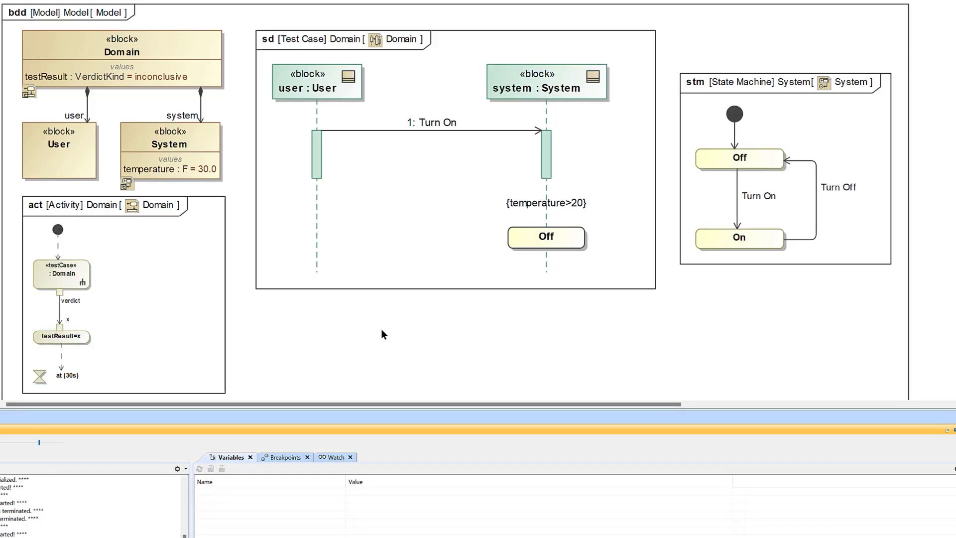
Step: Add a 1s duration constraint between the Turn On message and the Off state invariant, placed clear of the system lifeline
double_click(436, 255)
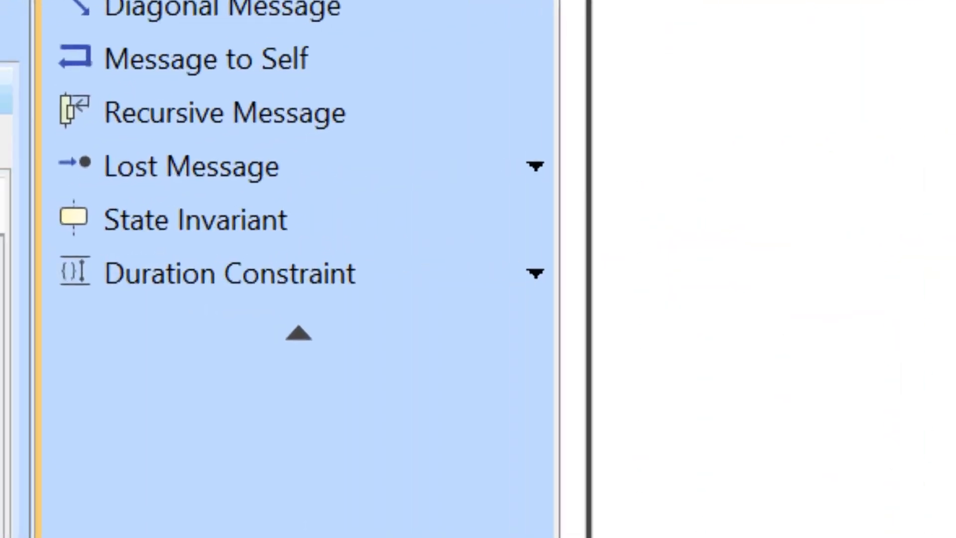
left_click(308, 277)
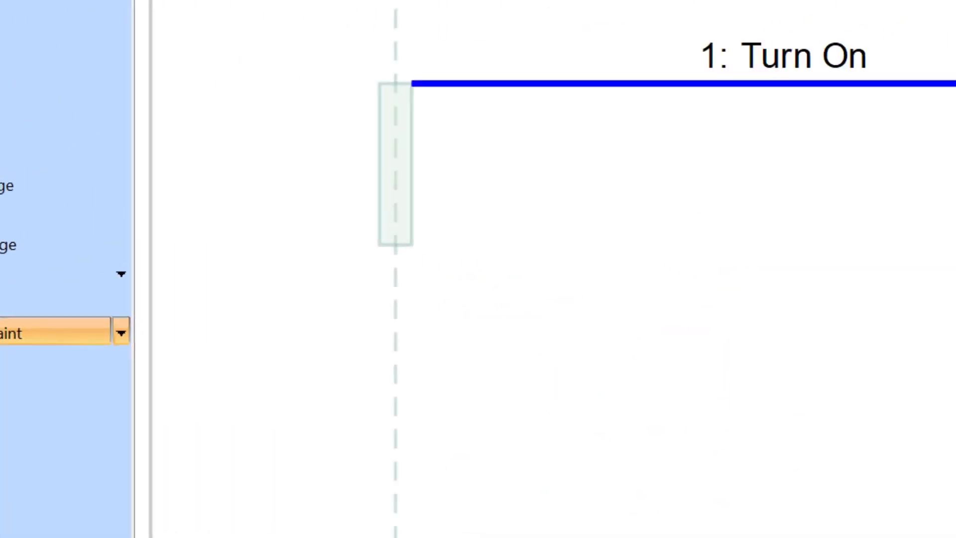
left_click(587, 186)
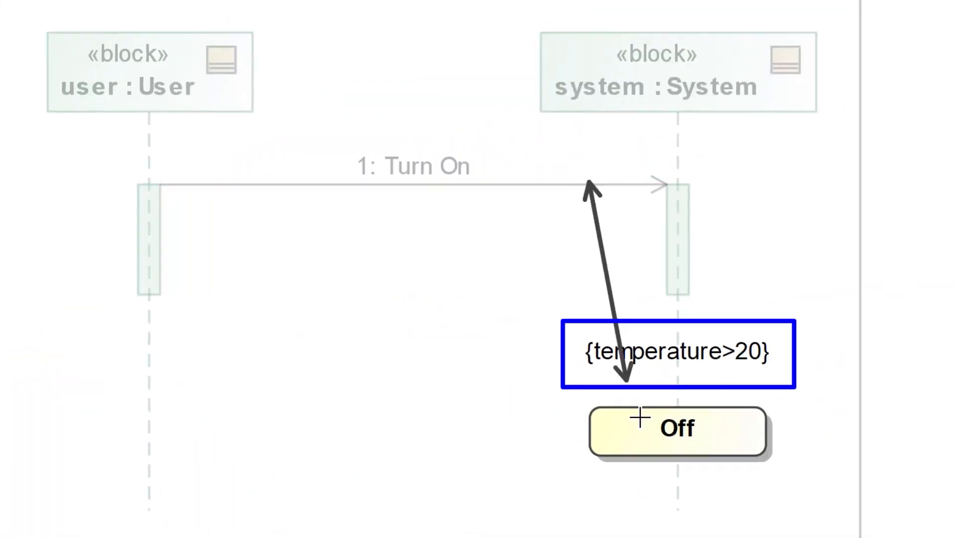
left_click(637, 414)
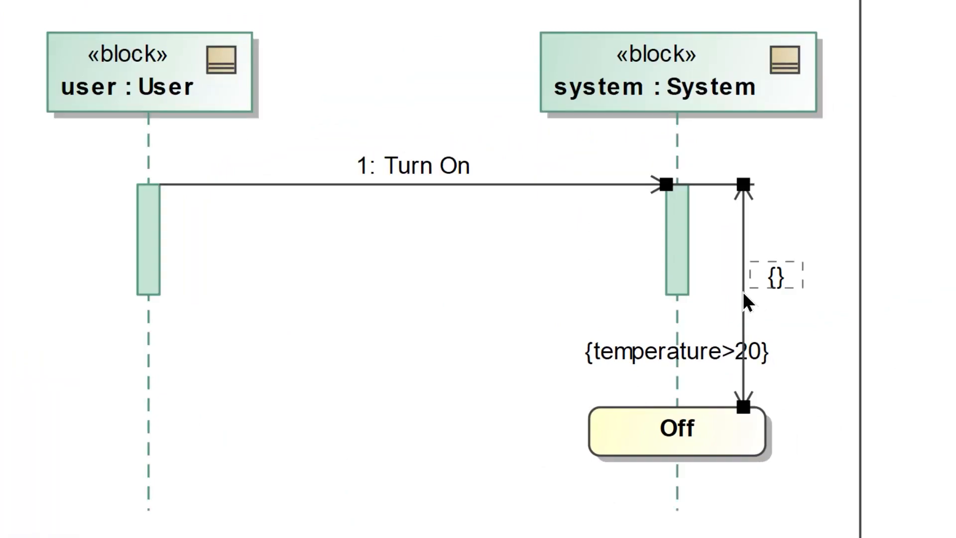
left_click_drag(743, 291, 872, 302)
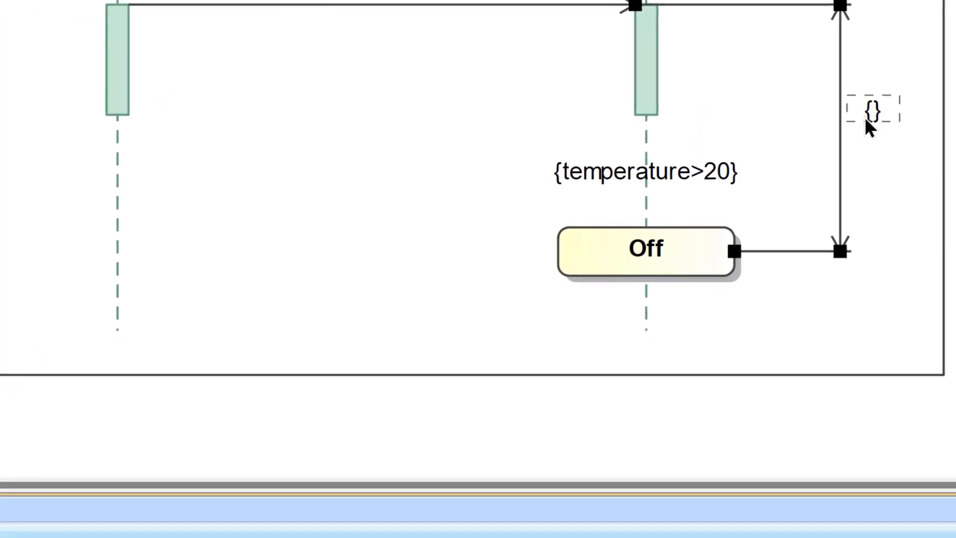
type("1s")
key("Return")
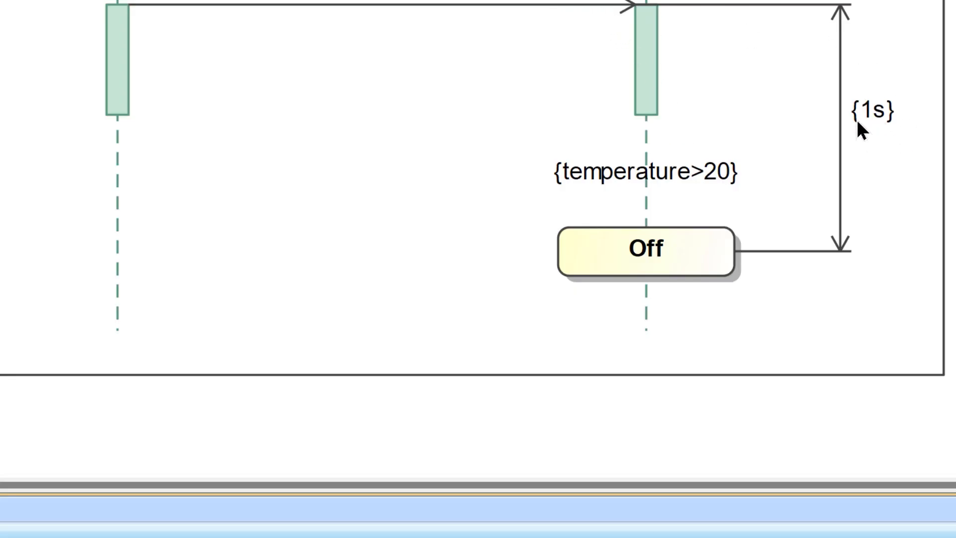
Step: Set the invariant of the Off state invariant on the system lifeline to the On state
right_click(653, 257)
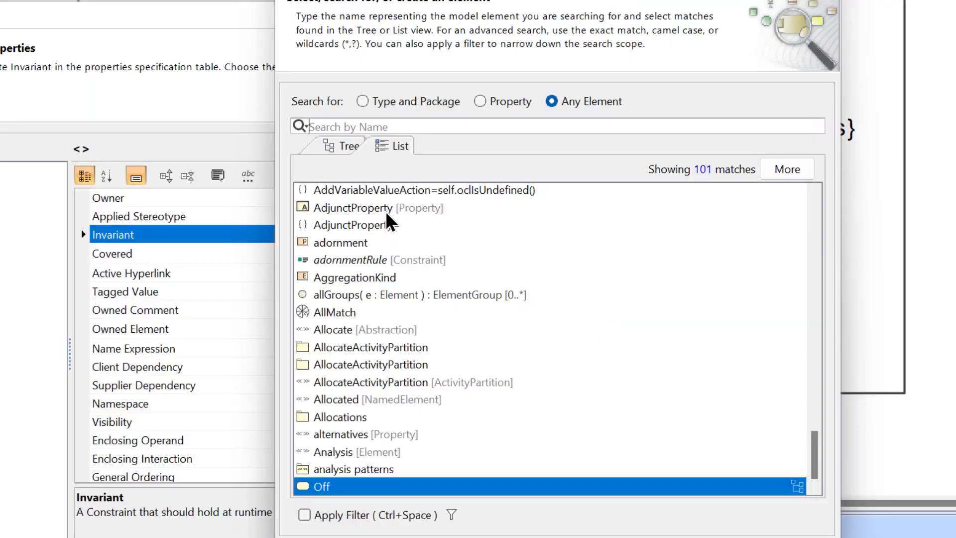
type("on")
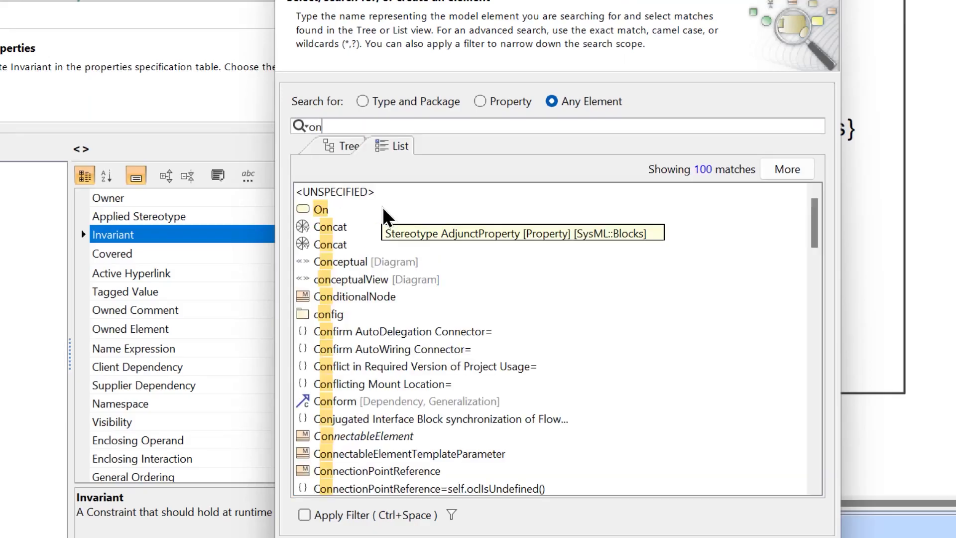
left_click(302, 214)
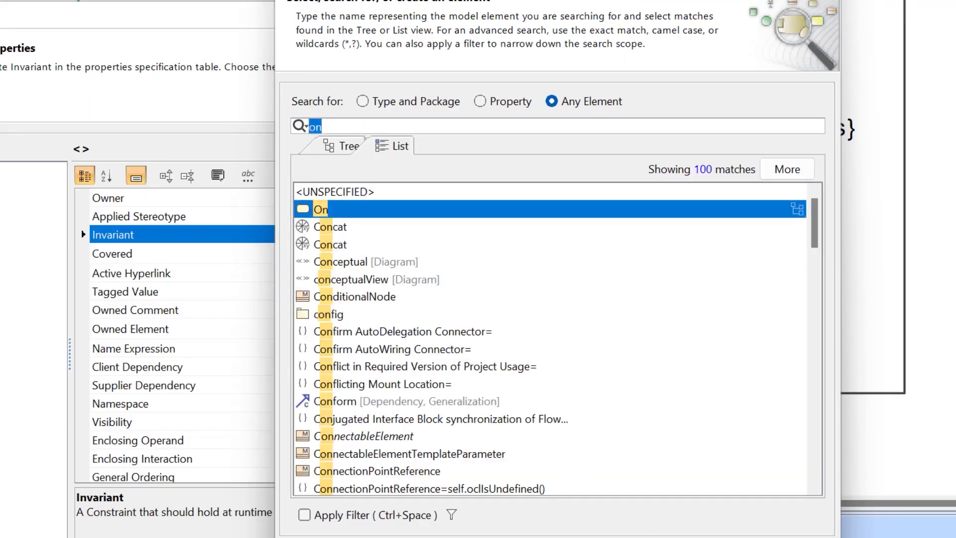
key("Escape")
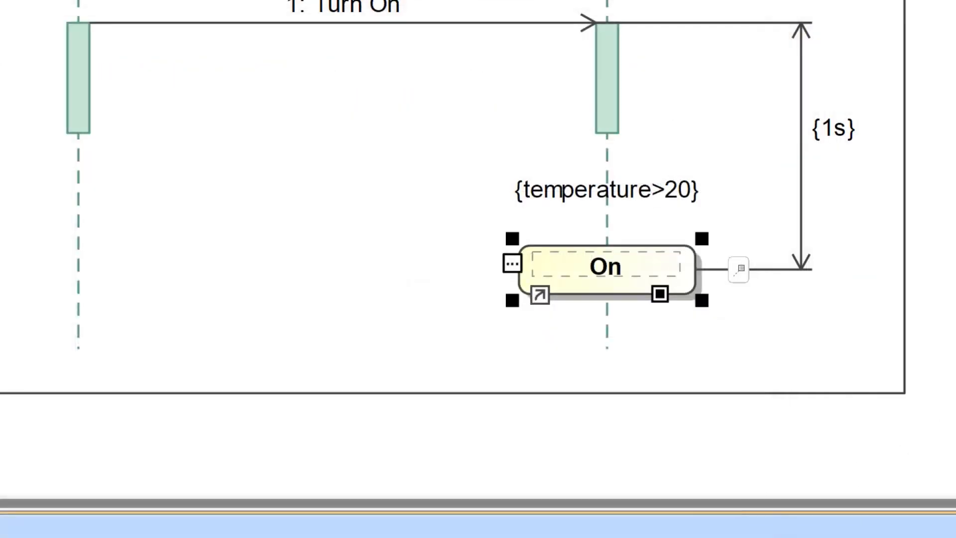
Step: Open the System state machine diagram and delete the Turn On transition from Off to On
left_click(375, 239)
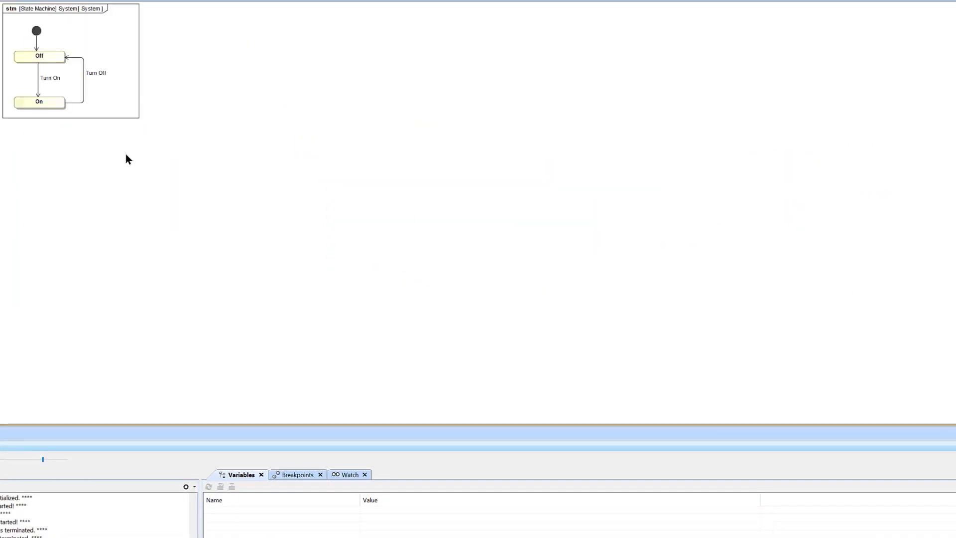
scroll(1, 2, "up", 10)
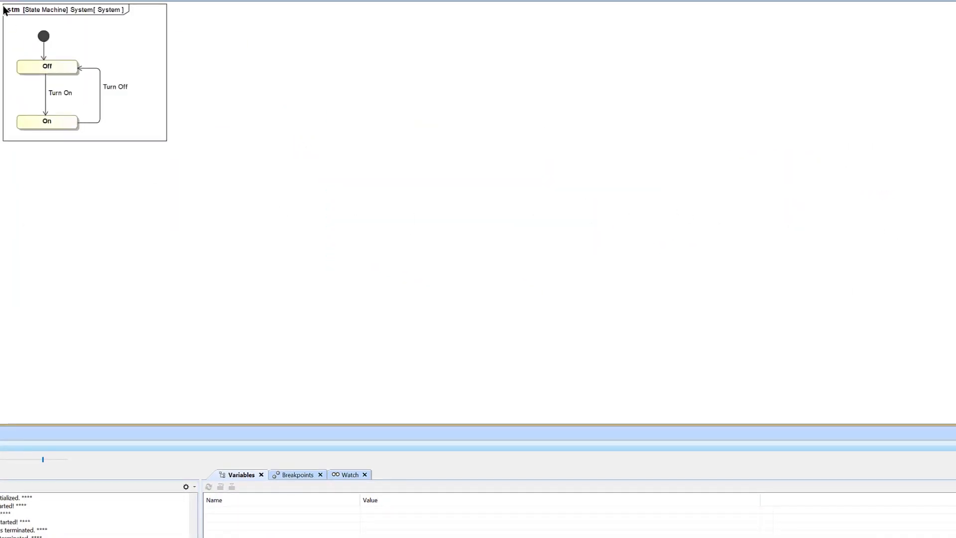
left_click(249, 158)
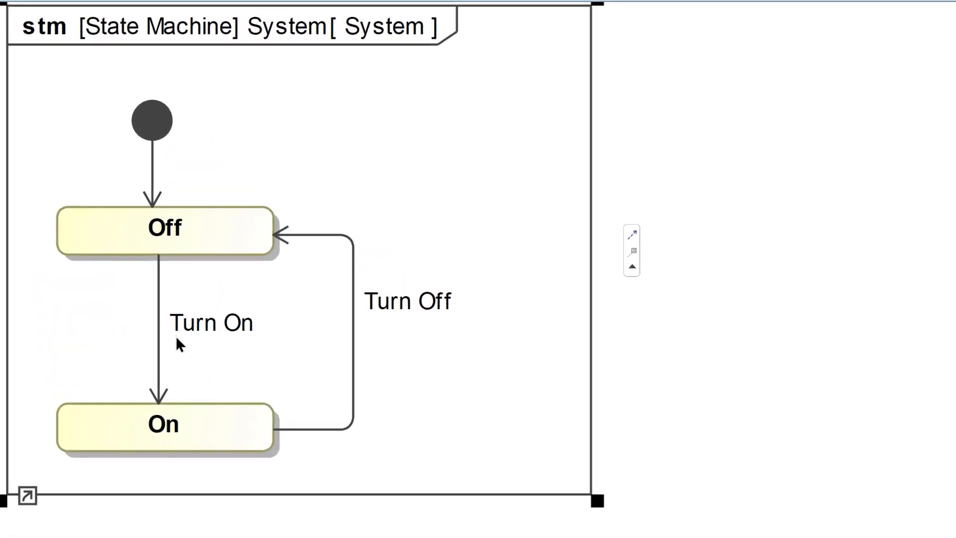
left_click(160, 343)
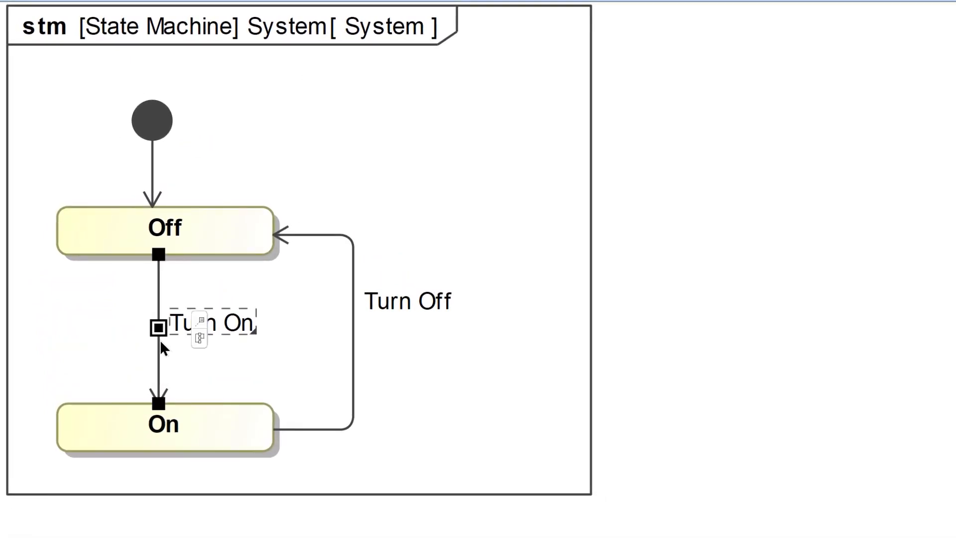
key("Delete")
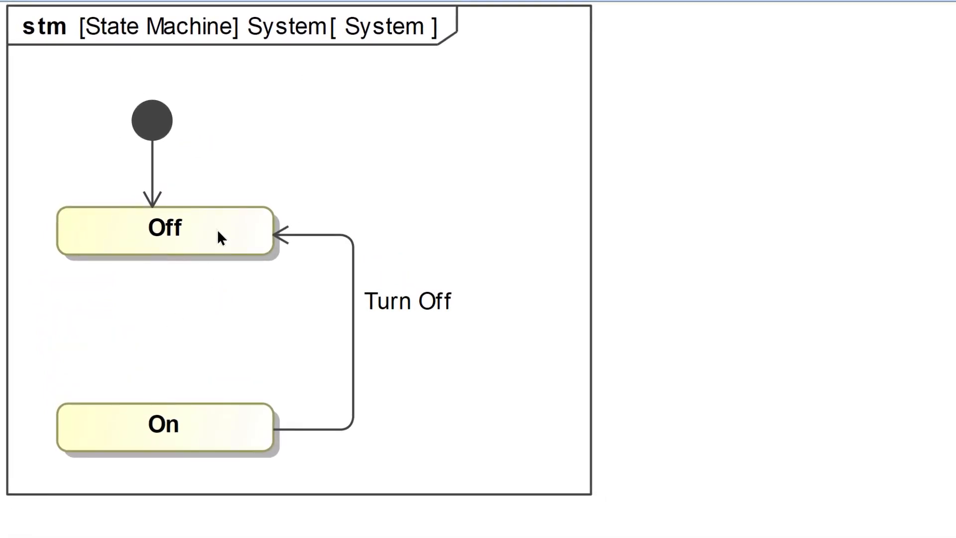
Step: Draw a transition from the Off state to the On state and label it after(2s)
left_click(234, 231)
left_click_drag(286, 214, 132, 438)
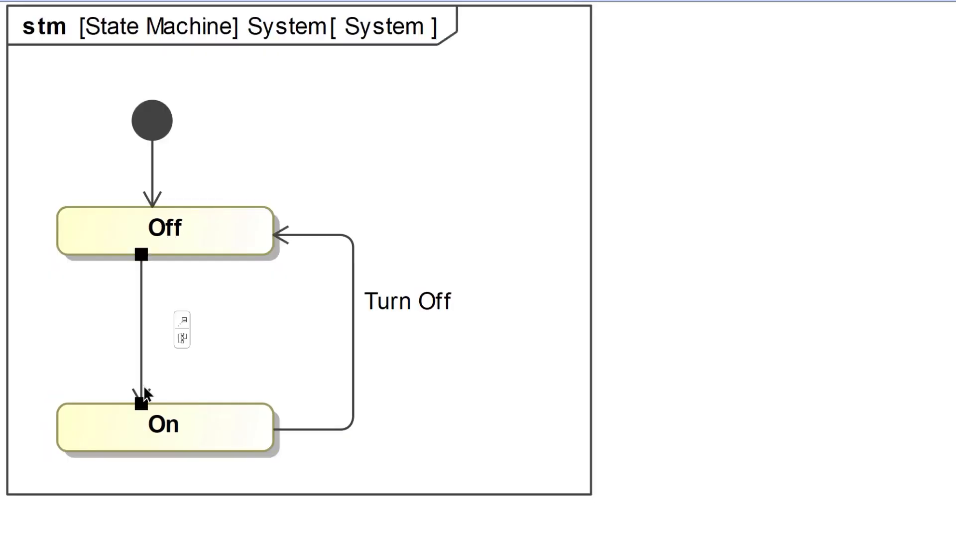
type("af")
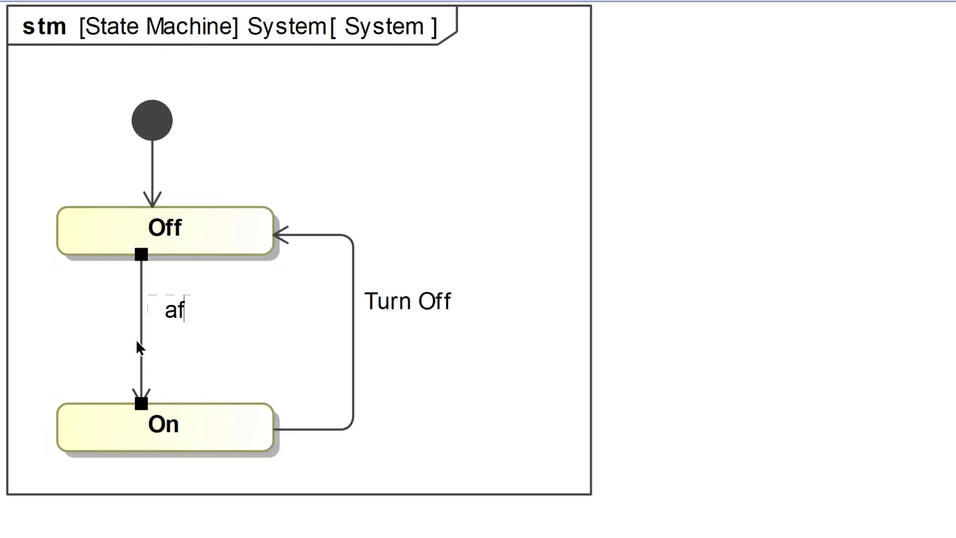
type("ter(2s)")
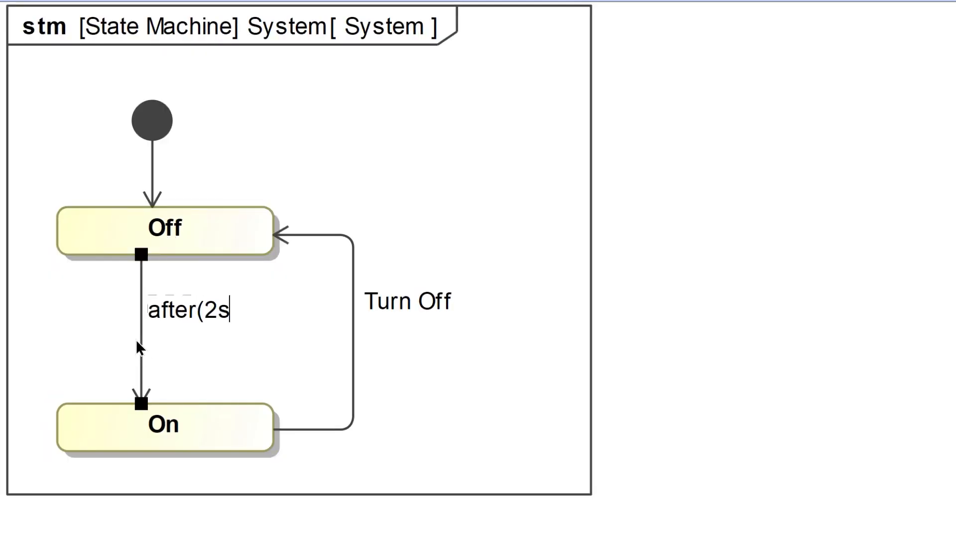
left_click(497, 126)
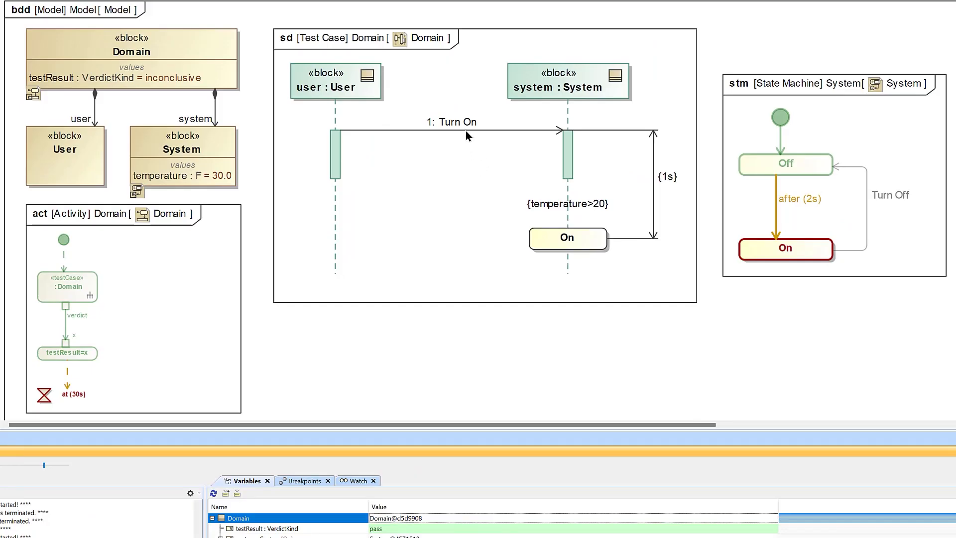
Step: Create an operation named startStateMachine in the System block
left_click(843, 144)
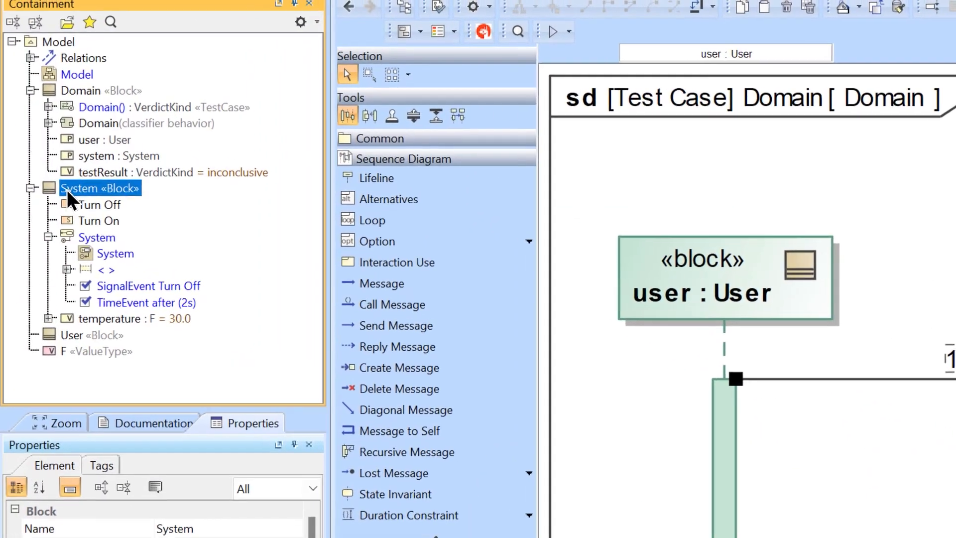
right_click(70, 188)
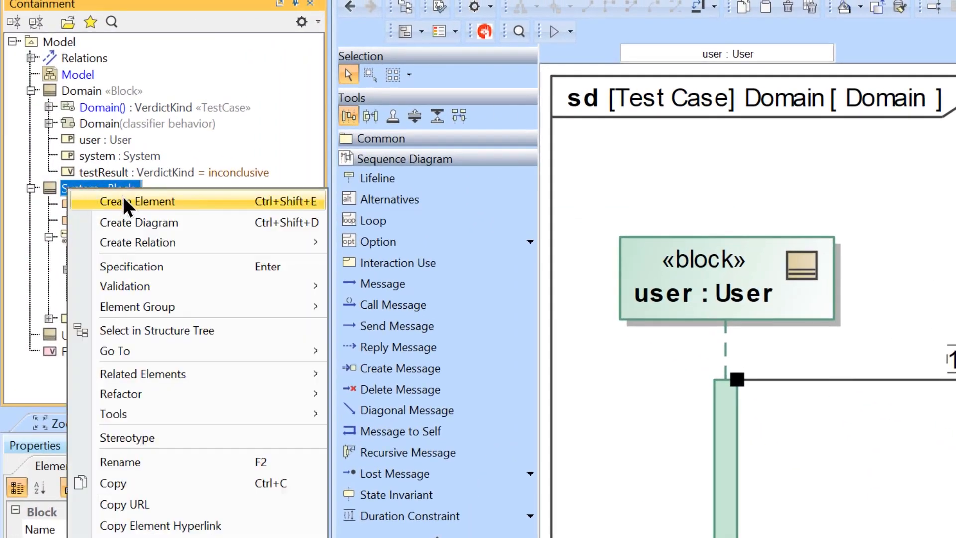
left_click(125, 201)
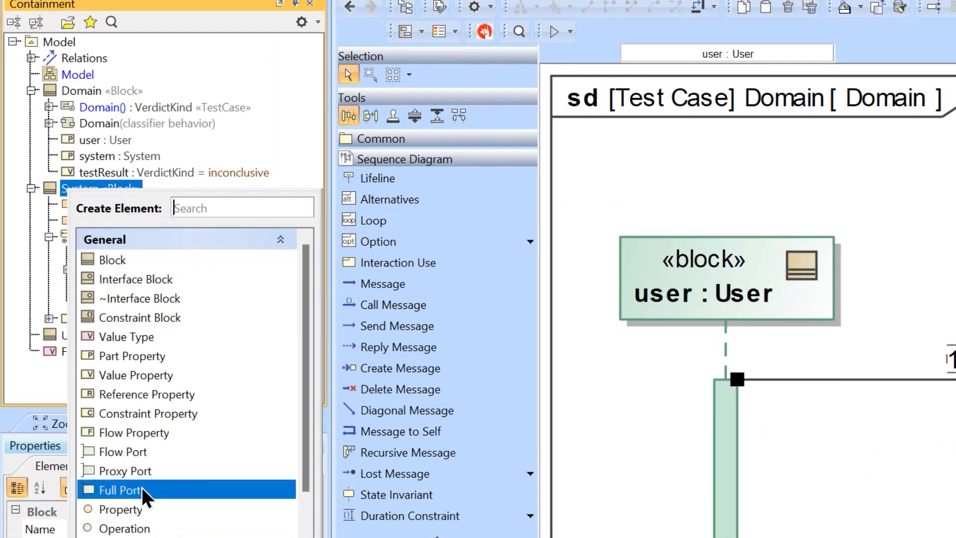
left_click(124, 528)
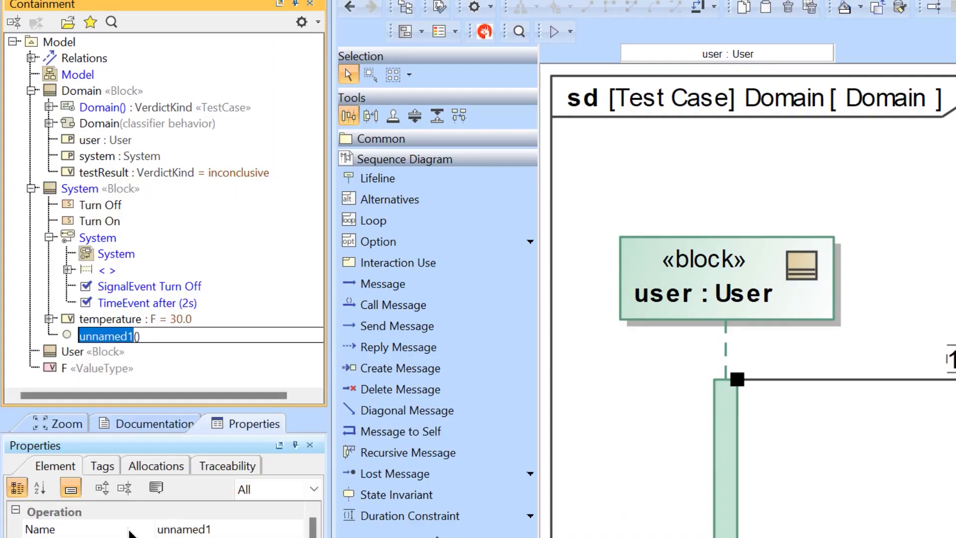
type("start")
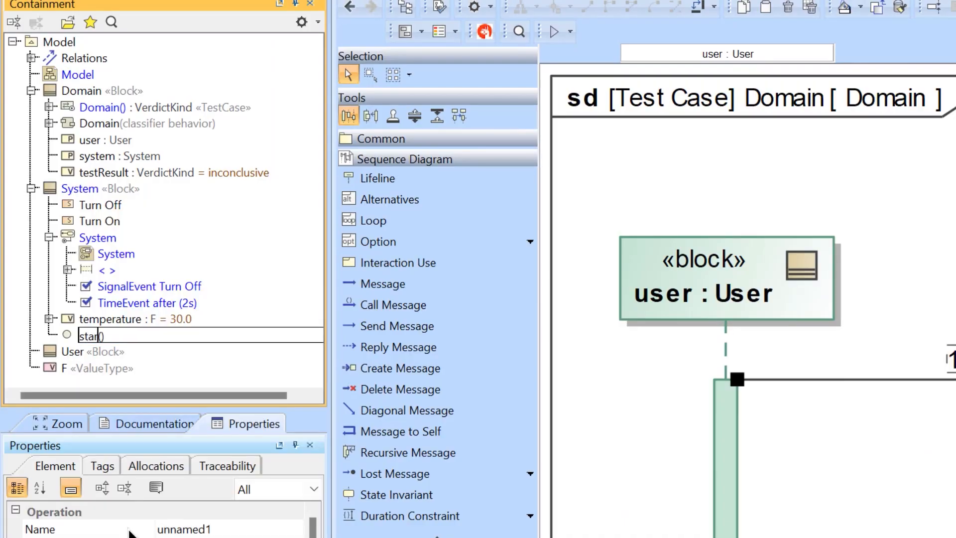
type("StateMachine")
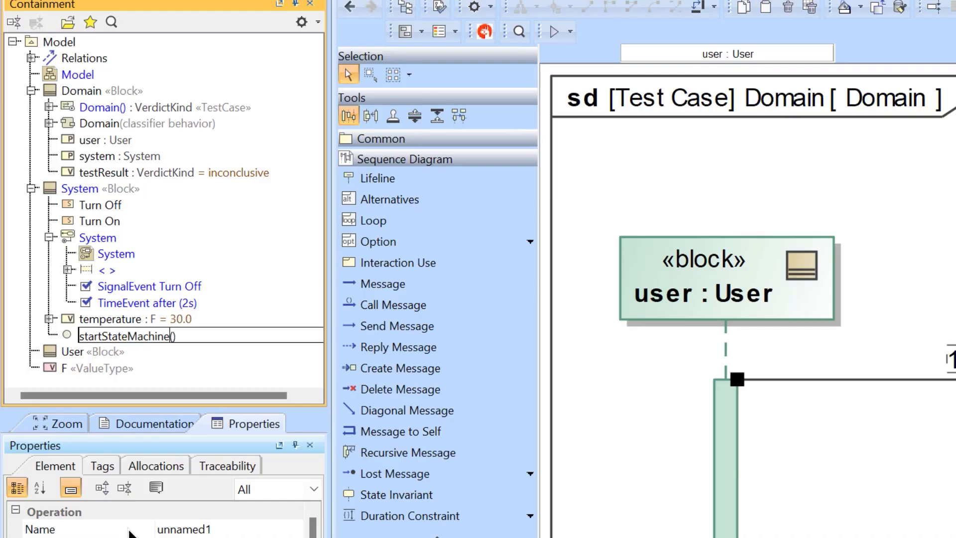
key("Return")
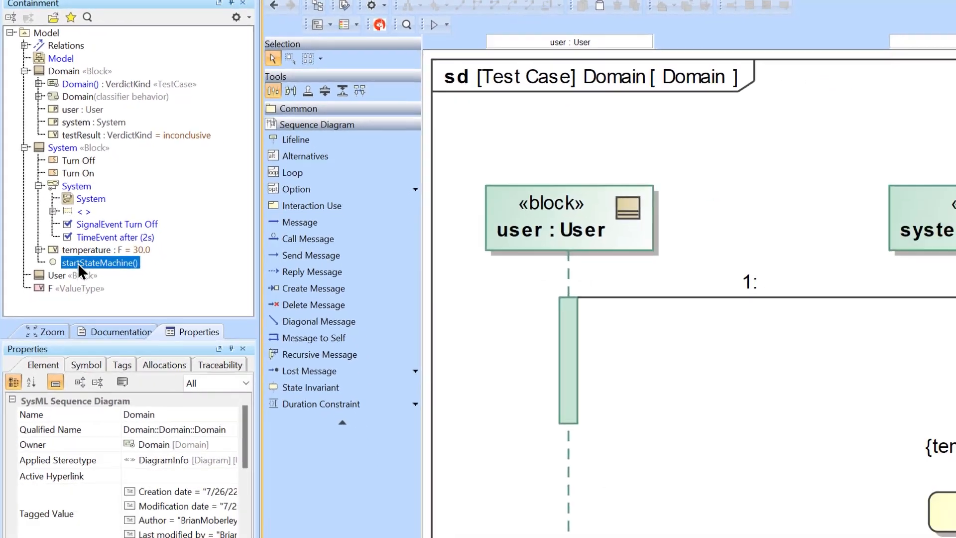
Step: Set the System state machine as the method of startStateMachine and assign this operation to message 1 between the user and system lifelines
right_click(105, 336)
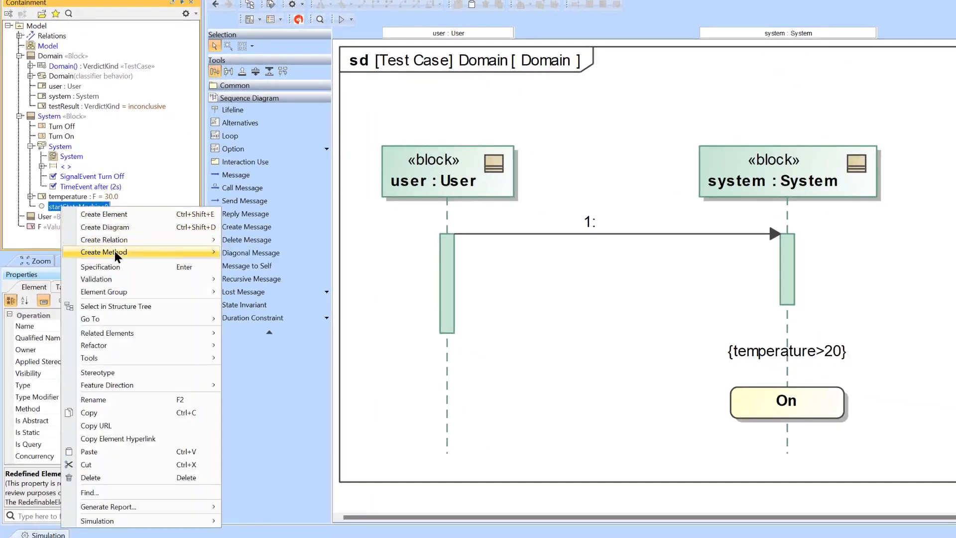
left_click(111, 266)
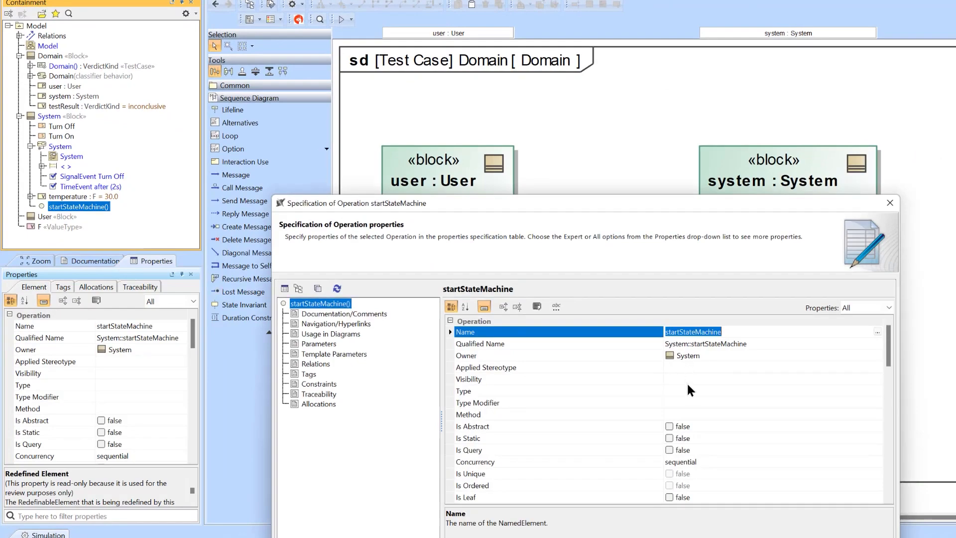
left_click_drag(601, 210, 781, 223)
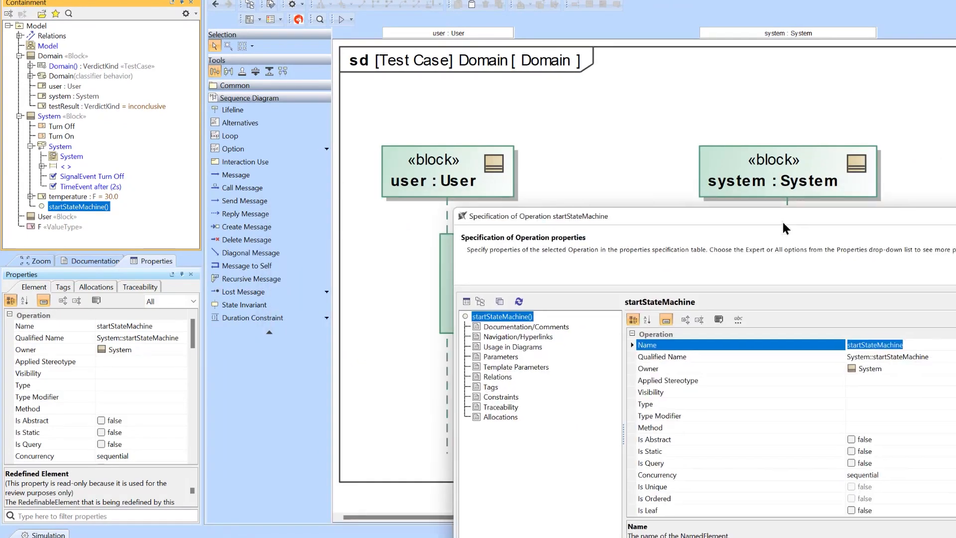
left_click(60, 146)
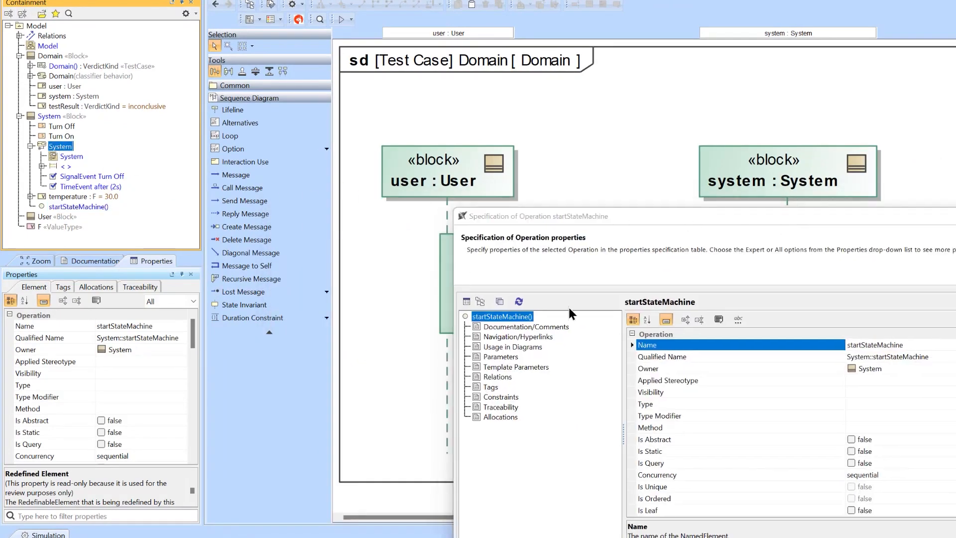
left_click(797, 429)
left_click_drag(797, 428, 798, 430)
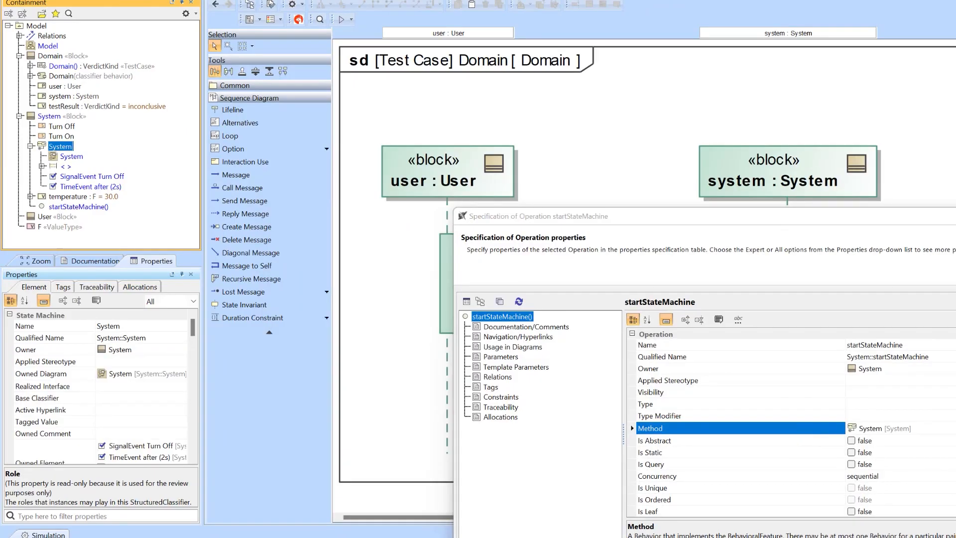
key("Return")
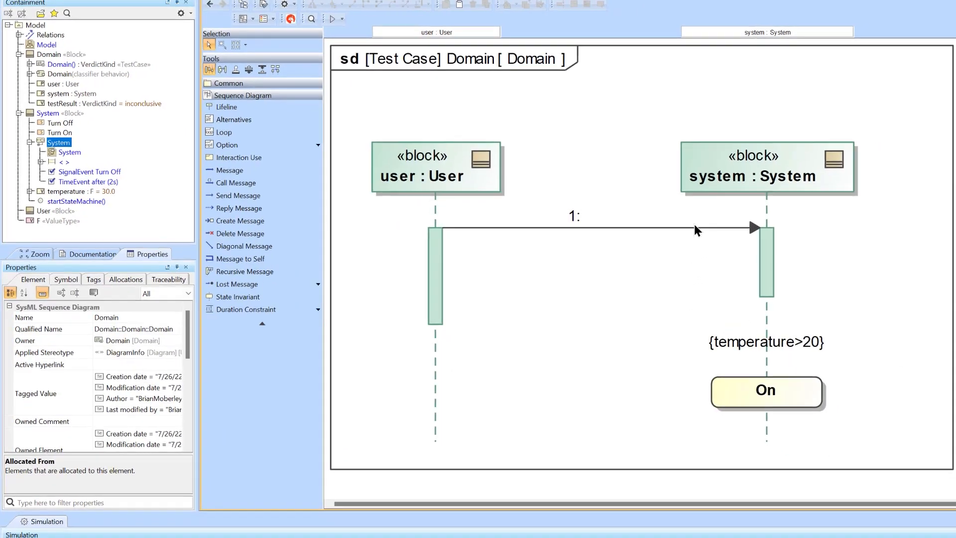
left_click_drag(78, 206, 505, 215)
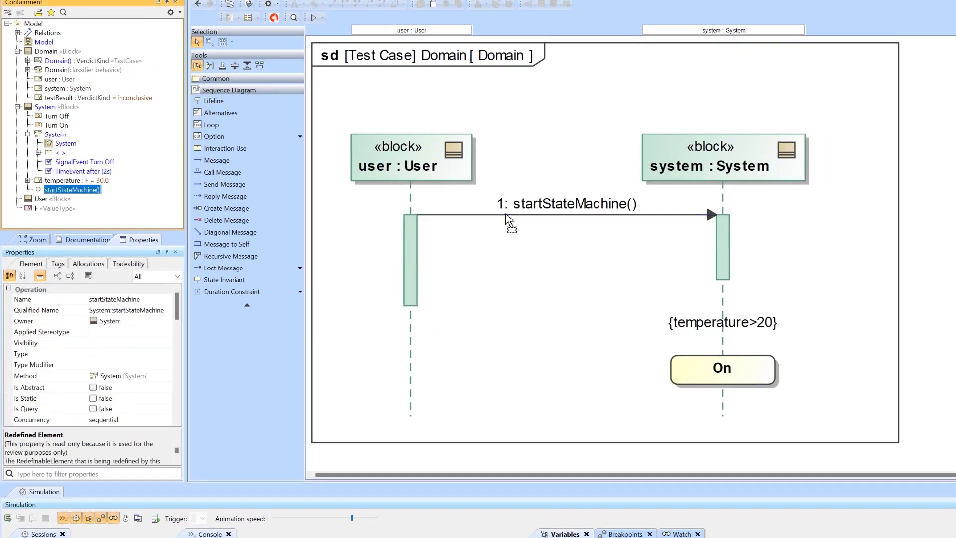
Step: Add a 1s duration constraint between the startStateMachine message and the On state invariant, placed clear of the system lifeline
left_click(279, 293)
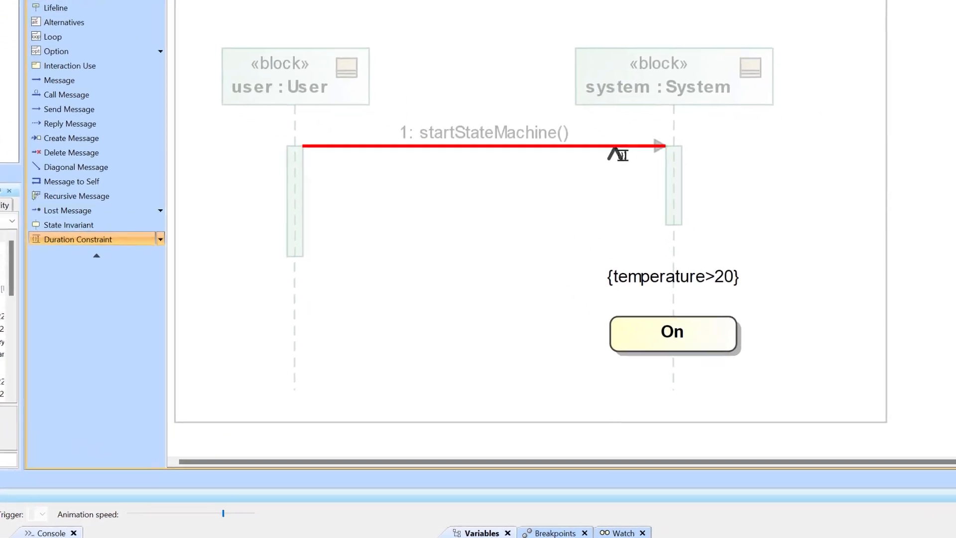
left_click(616, 149)
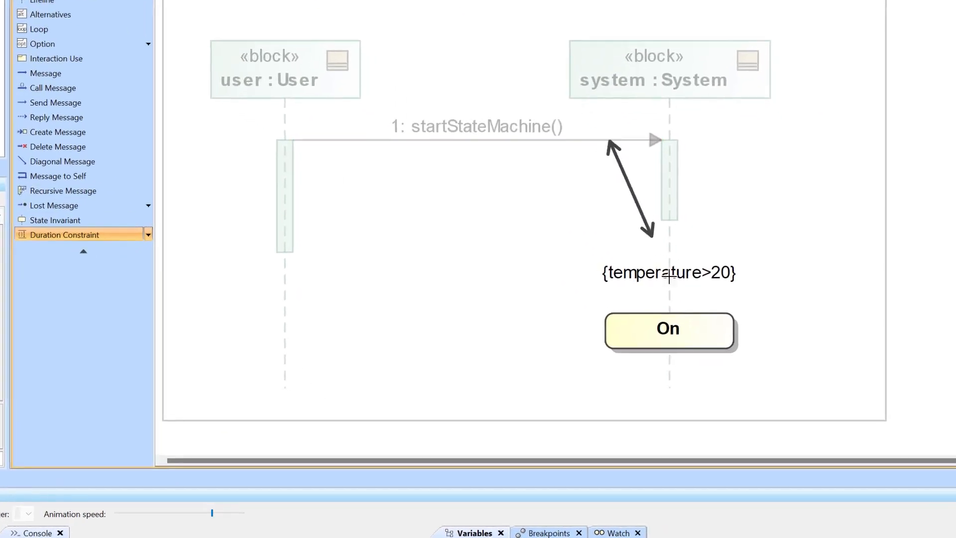
left_click(678, 333)
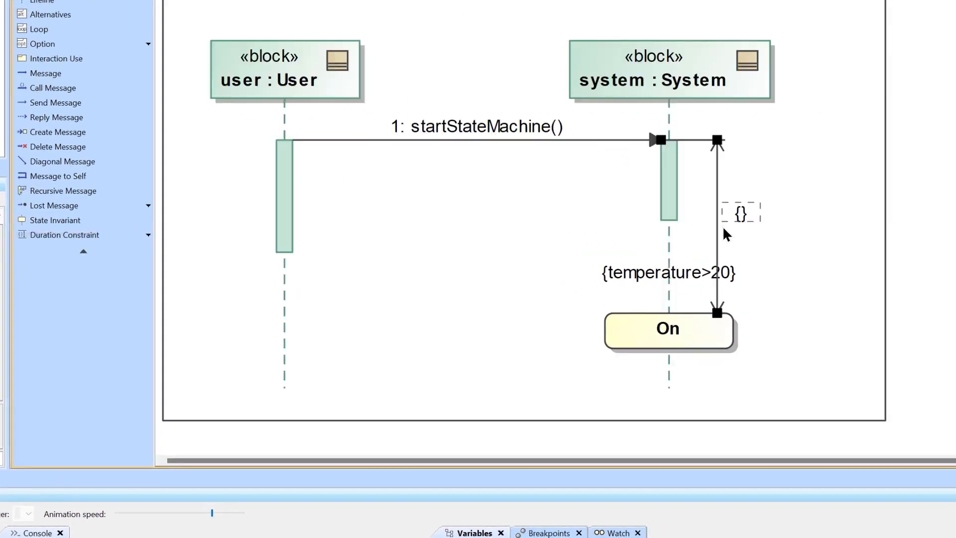
left_click_drag(717, 218, 778, 240)
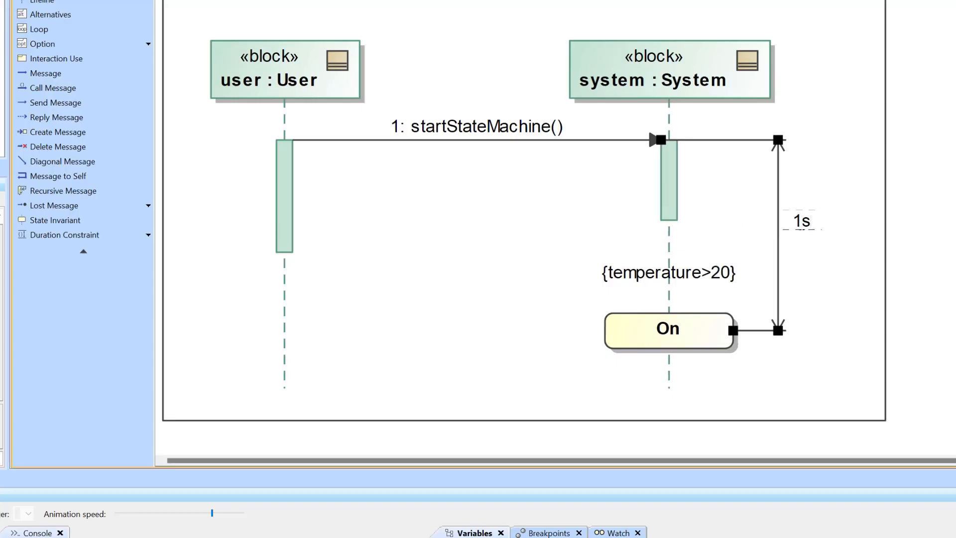
left_click(921, 199)
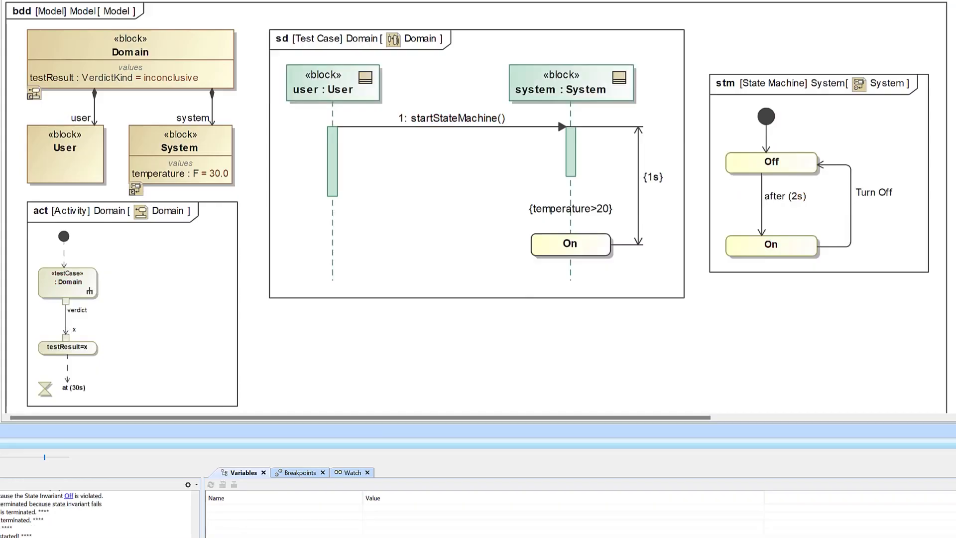
Step: Clear the classifier behavior in the System block's specification
key("Return")
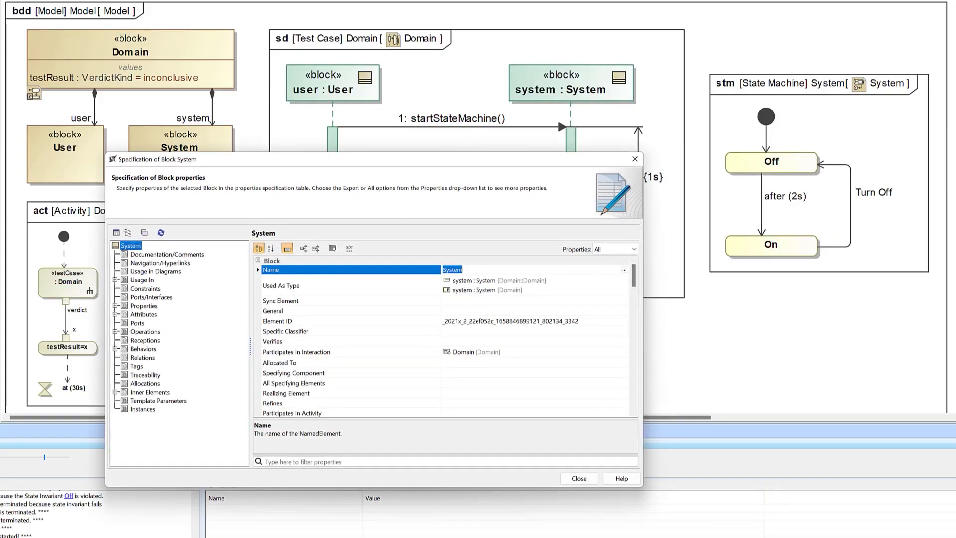
scroll(450, 321, "down", 10)
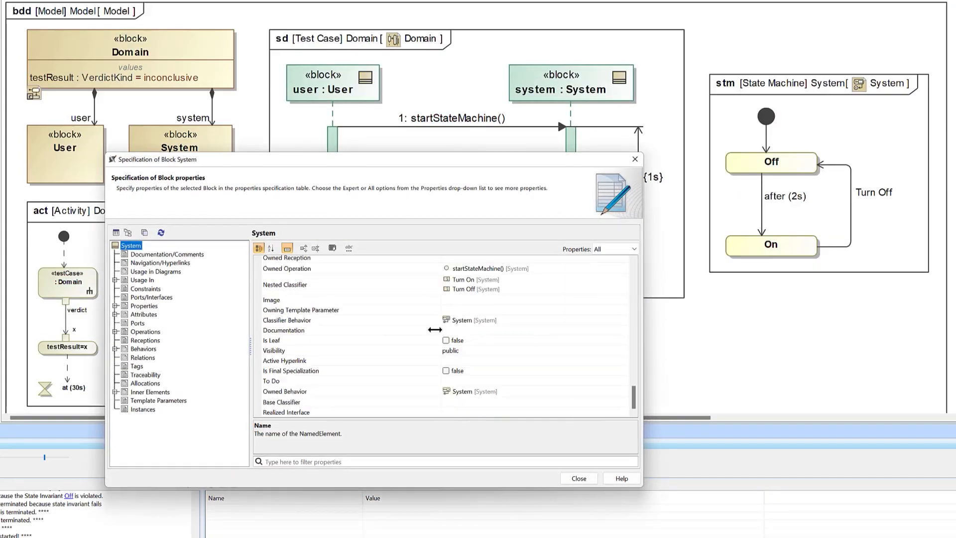
left_click(513, 323)
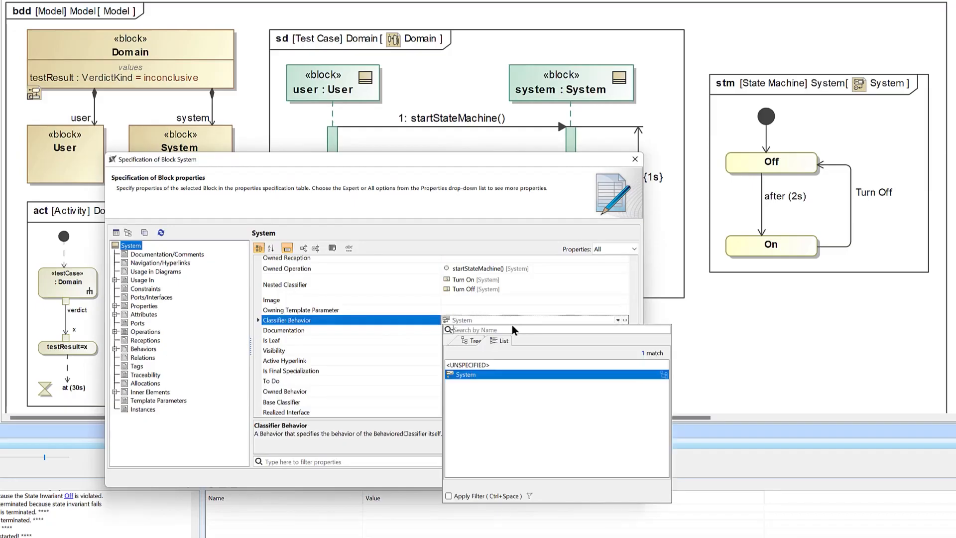
left_click(486, 374)
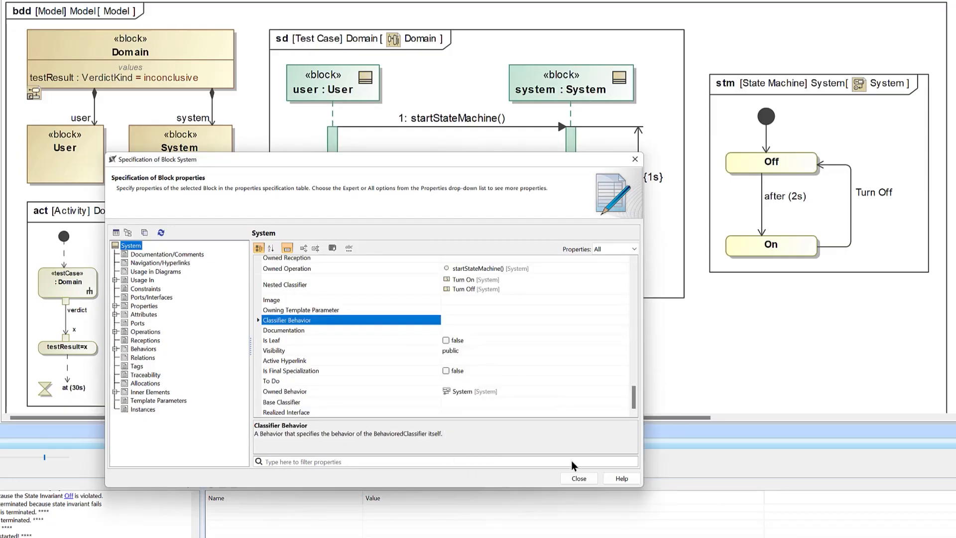
left_click(575, 476)
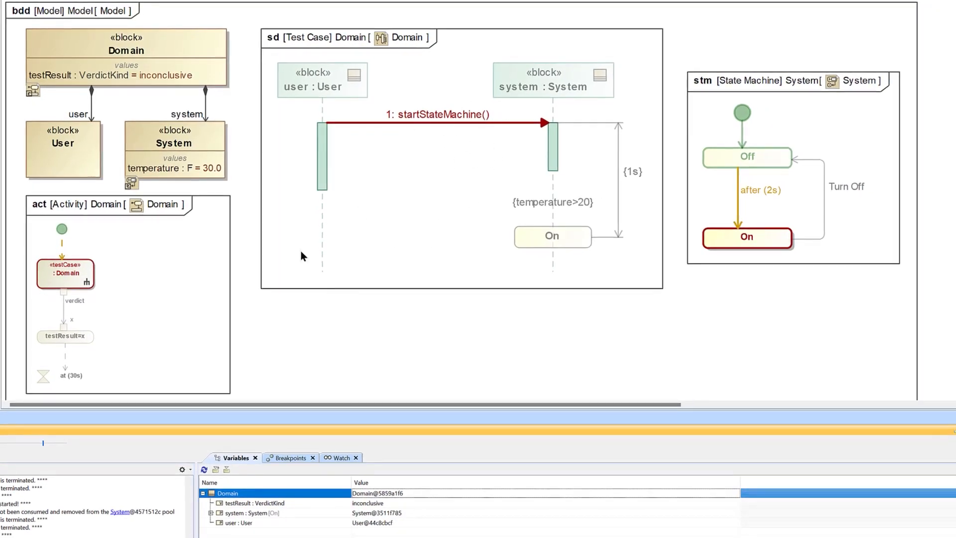
Step: Convert the message in the Domain sequence diagram to an asynchronous call of the startStateMachine() operation, and return to the Model diagram
double_click(437, 188)
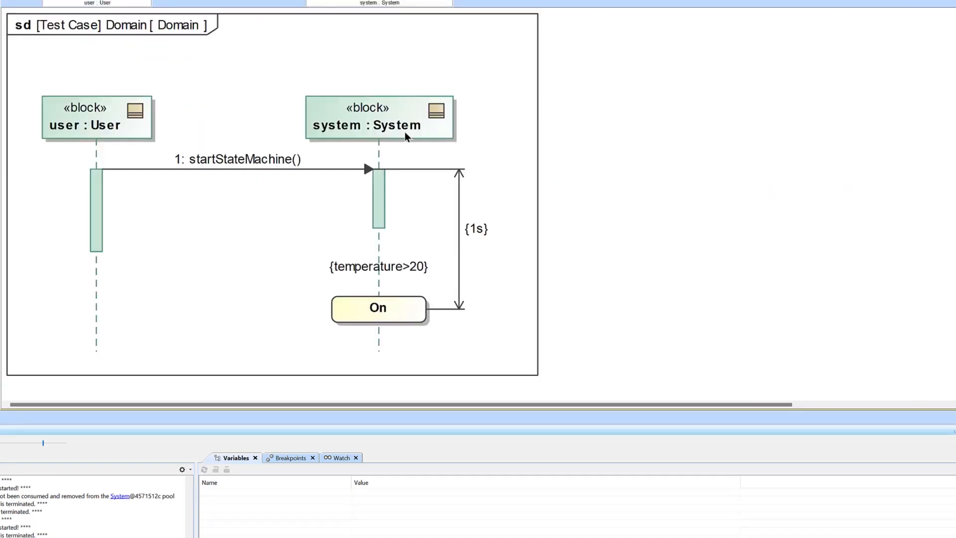
right_click(339, 170)
left_click(392, 366)
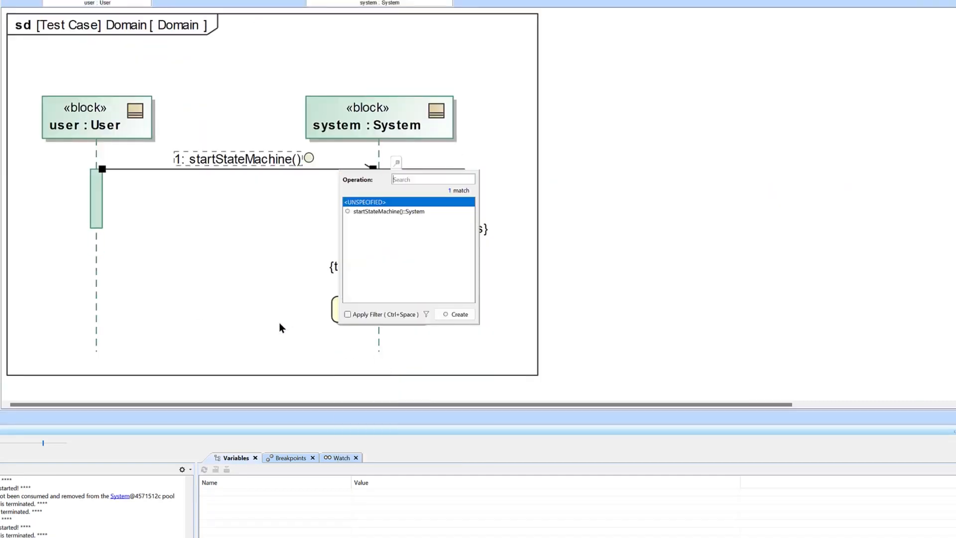
left_click(373, 211)
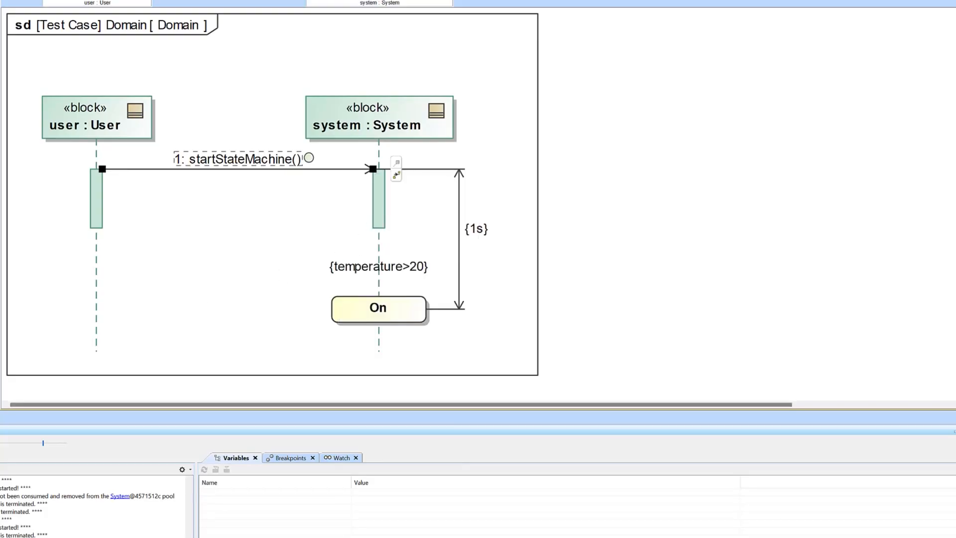
key("ctrl+Tab")
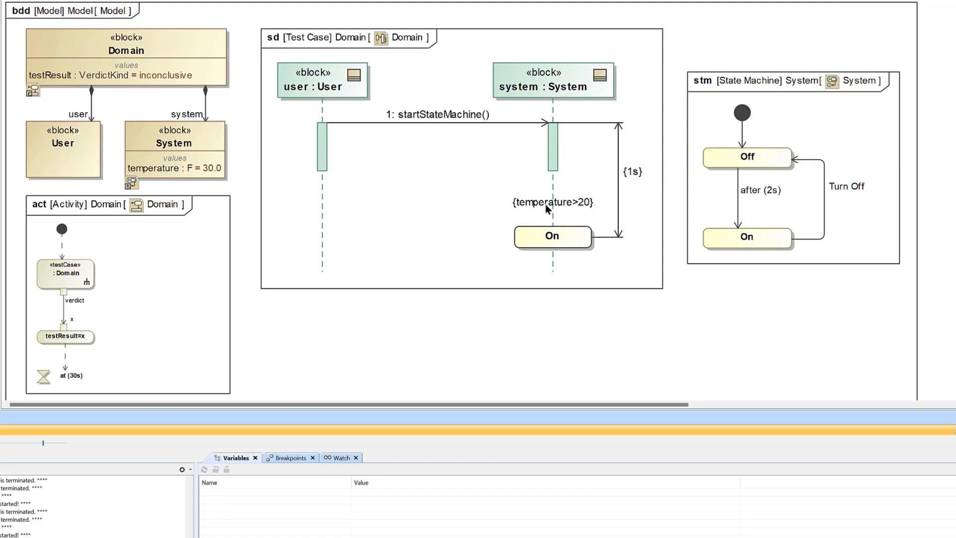
Step: In the Domain sequence diagram, add a state invariant without a selected state on the system lifeline, below the On invariant
double_click(519, 219)
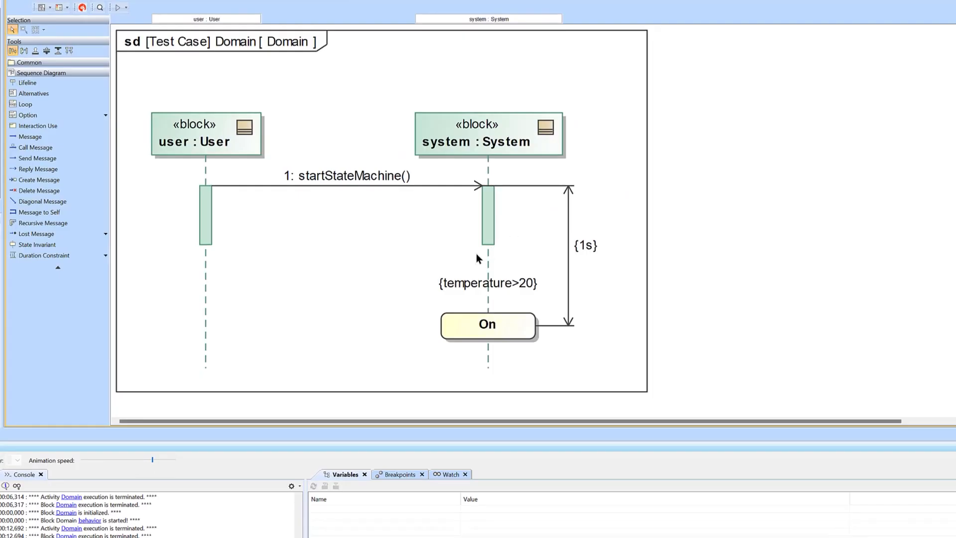
scroll(476, 253, "down", 3)
left_click(27, 245)
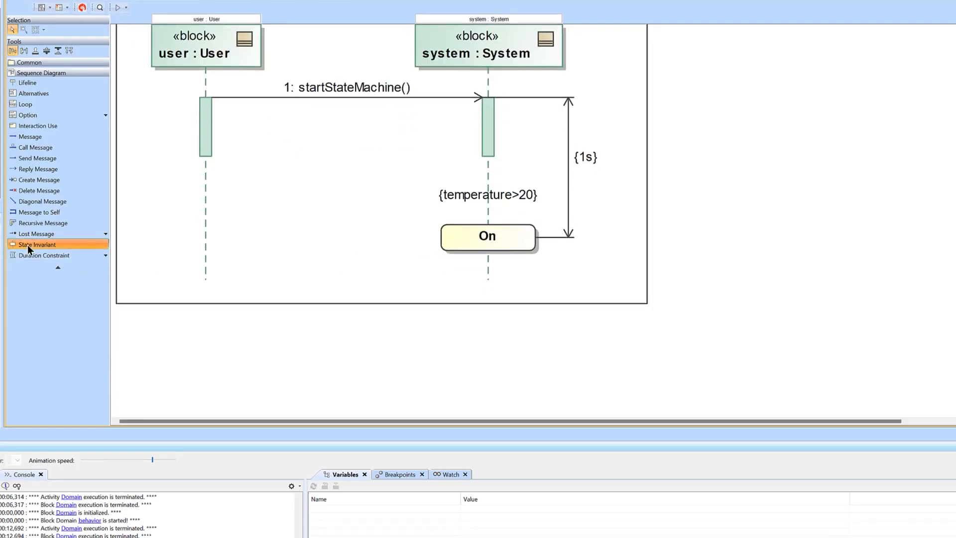
left_click(491, 271)
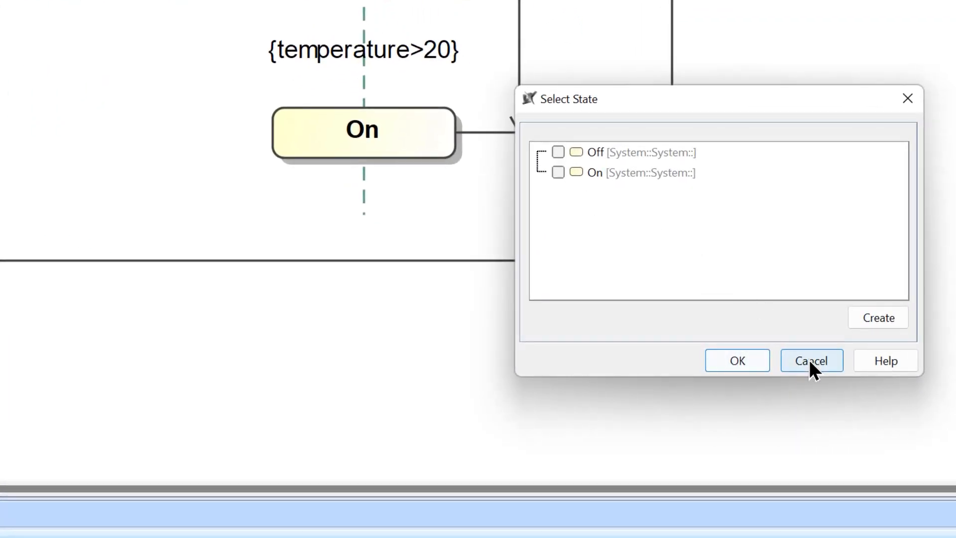
left_click(808, 359)
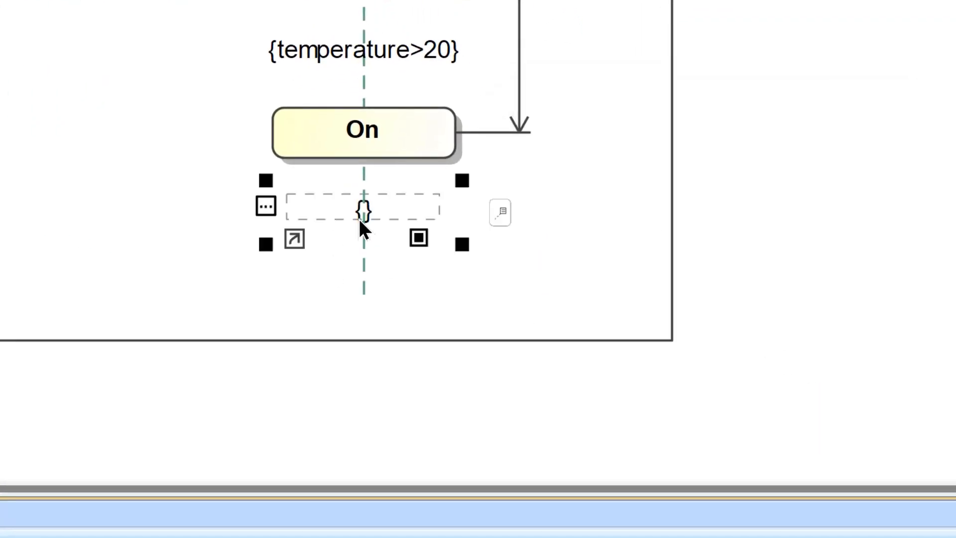